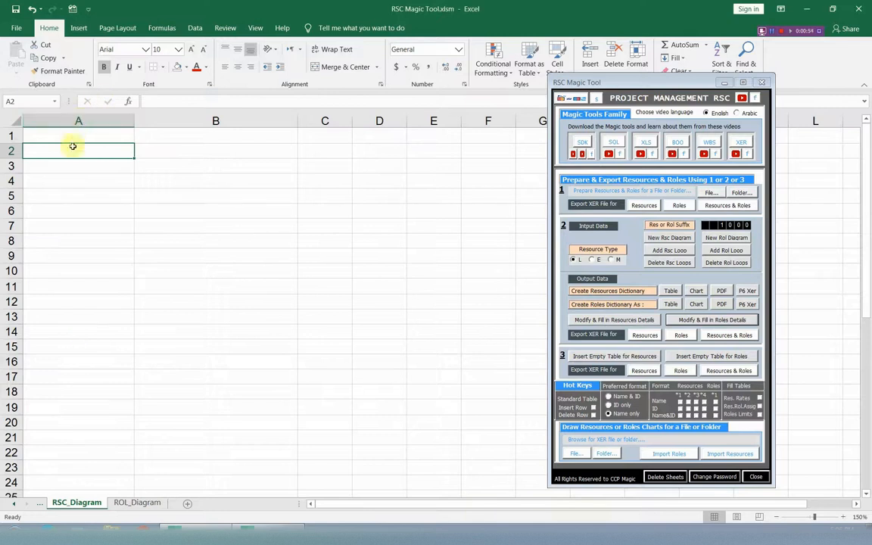
Paste the Engineers, Foremen and Labors resource groups into the RSC_Diagram sheet at A1, A11 and A19
{"action": "left_click", "coordinate": [76, 137]}
{"action": "type", "text": "Engineers \tIan Vincent \tShannon Zhu \tCarina Bennett \tDeepak Singh \tDan Sharpe \tAmit Chopra \tVanessa Lafferty \tDan Paxson \tRoy Li"}
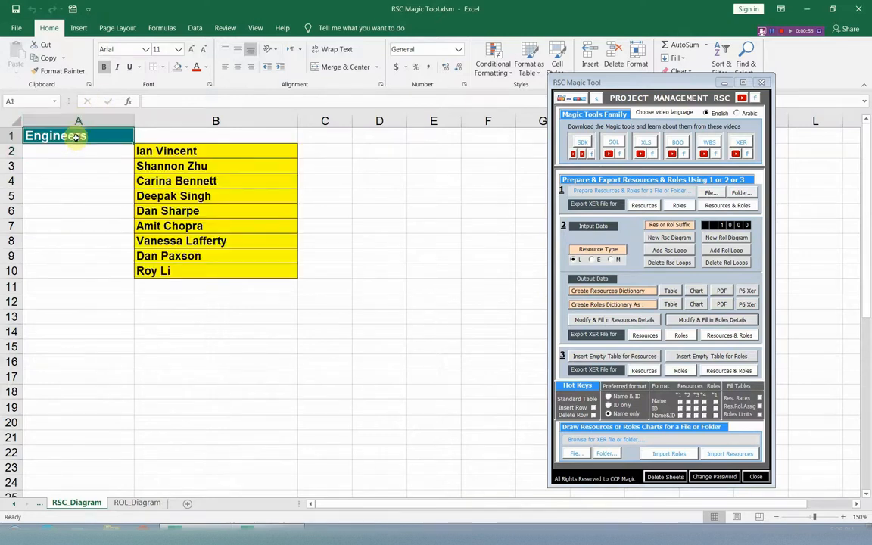
{"action": "left_click", "coordinate": [91, 285]}
{"action": "type", "text": "Foremen \tMolly Abraham \tJo Wren \tAndrea Casey \tPaul Riley \tGary Marshall \tCindy Lee \tRobert Lincoln"}
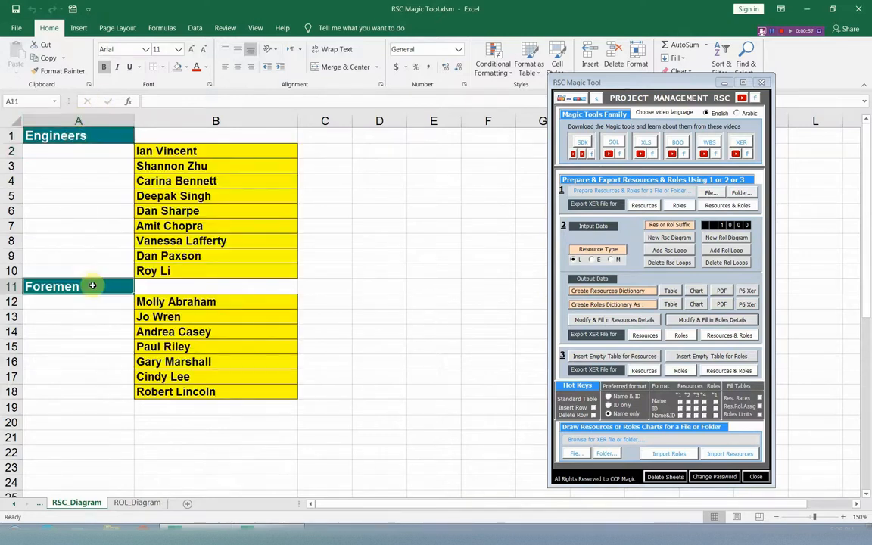
{"action": "left_click", "coordinate": [91, 405]}
{"action": "key", "text": "ctrl+v"}
{"action": "scroll", "coordinate": [87, 343], "scroll_direction": "down", "scroll_amount": 3}
Paste the Equipments resource group at A31 and the Materials group at A37 of the RSC_Diagram sheet
{"action": "left_click", "coordinate": [84, 446]}
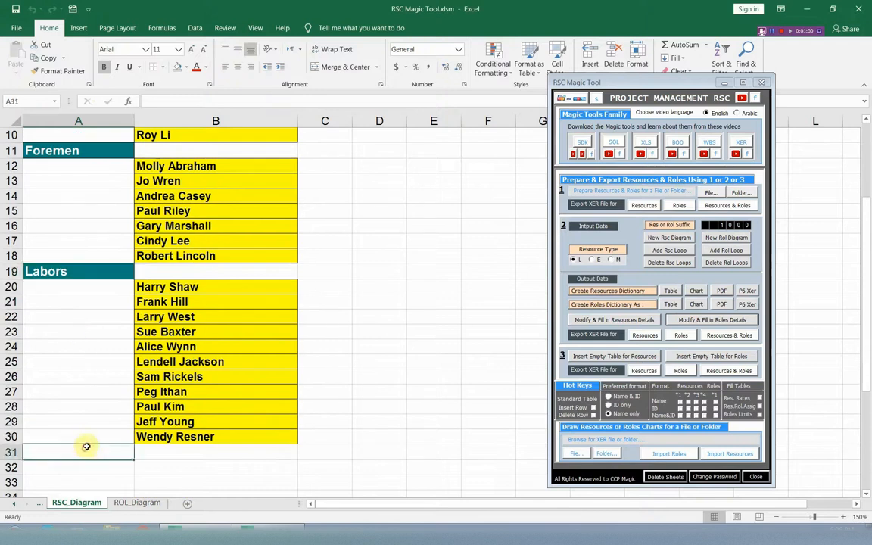
{"action": "type", "text": "Equipments Bobcat Truck Loader Crane Concrete Mixer"}
{"action": "scroll", "coordinate": [82, 359], "scroll_direction": "down", "scroll_amount": 2}
{"action": "scroll", "coordinate": [82, 359], "scroll_direction": "down", "scroll_amount": 1}
{"action": "left_click", "coordinate": [76, 409]}
{"action": "key", "text": "ctrl+v"}
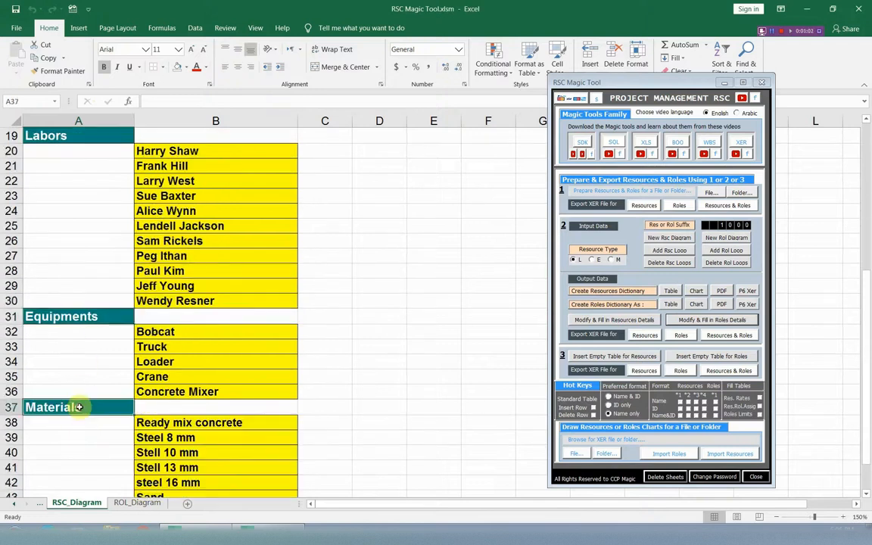
{"action": "scroll", "coordinate": [73, 351], "scroll_direction": "down", "scroll_amount": 2}
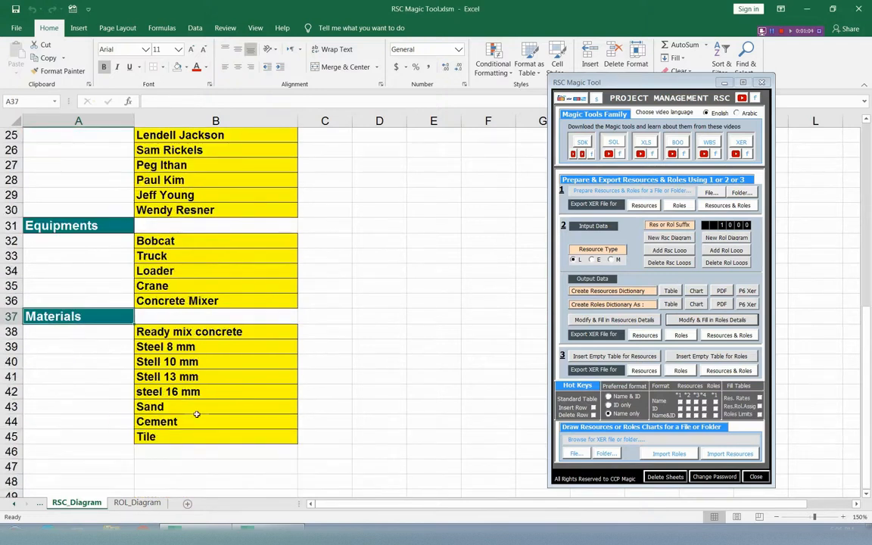
{"action": "scroll", "coordinate": [199, 341], "scroll_direction": "up", "scroll_amount": 8}
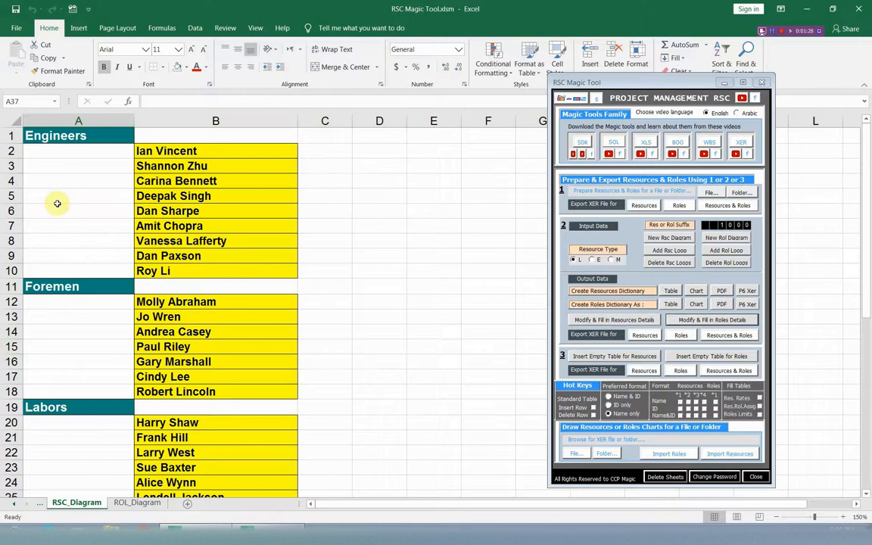
Fill the ROL_Diagram sheet with the Engineers, Foremen and Labors role groups at A1, A11 and A19
{"action": "left_click", "coordinate": [147, 506]}
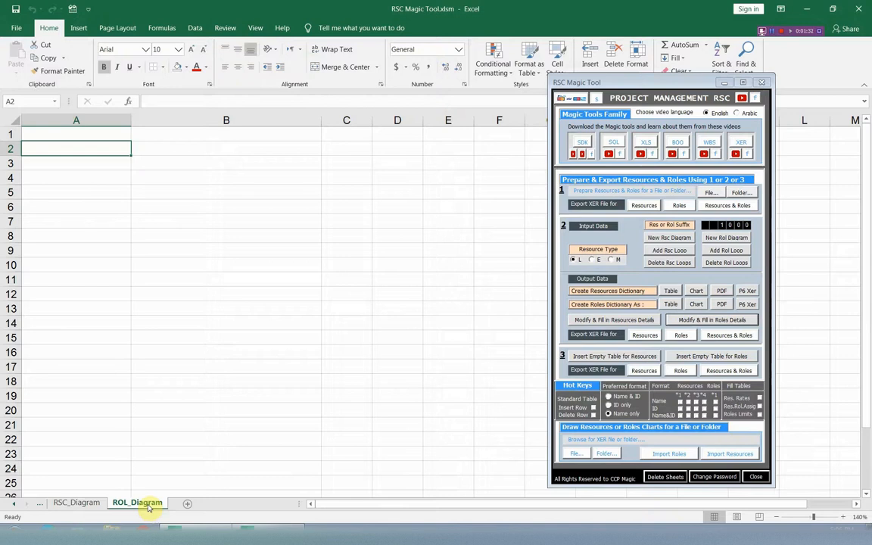
{"action": "left_click", "coordinate": [63, 134]}
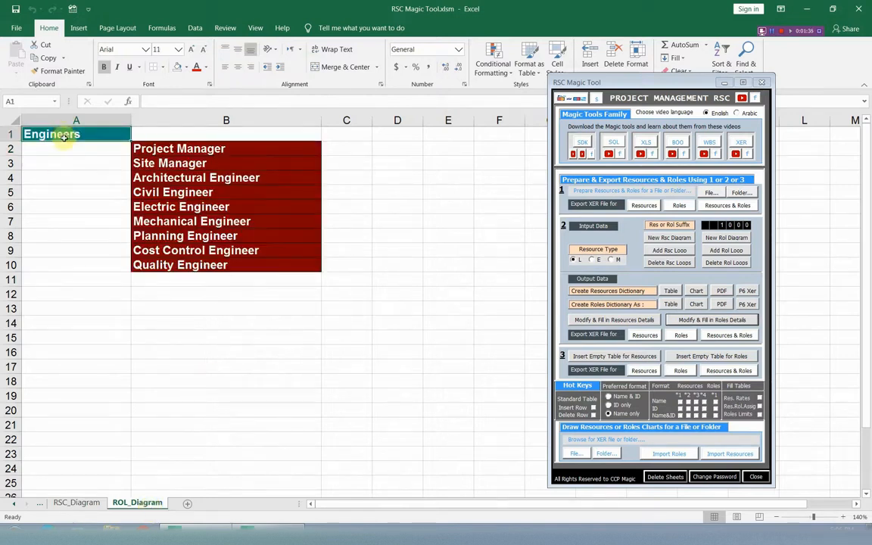
{"action": "left_click", "coordinate": [72, 280]}
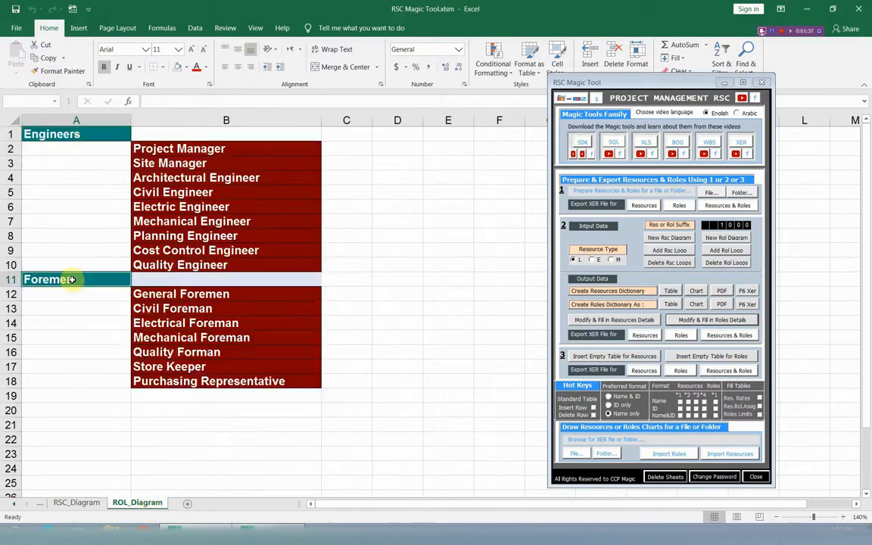
{"action": "left_click", "coordinate": [76, 394]}
{"action": "scroll", "coordinate": [69, 335], "scroll_direction": "down", "scroll_amount": 2}
{"action": "scroll", "coordinate": [70, 335], "scroll_direction": "up", "scroll_amount": 2}
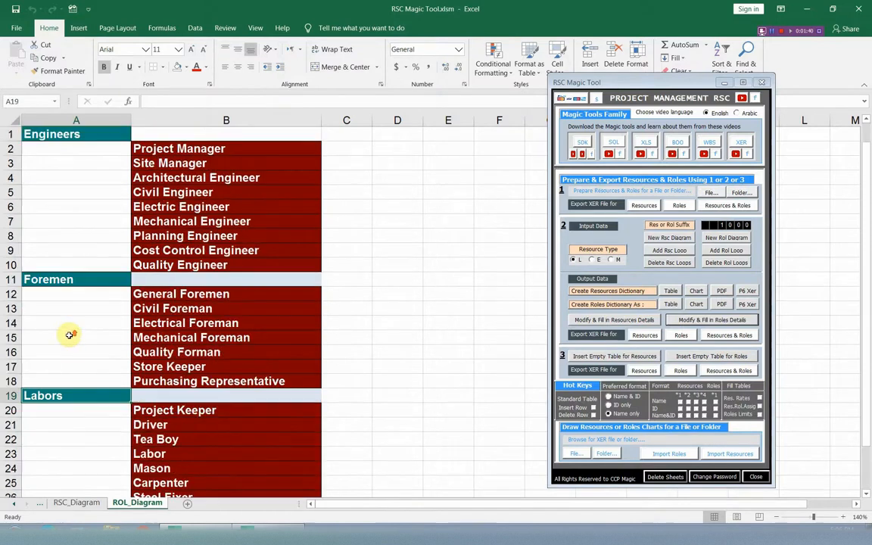
Generate the resources details table and the roles details table from the RSC_Diagram and ROL_Diagram sheets
{"action": "left_click", "coordinate": [78, 504]}
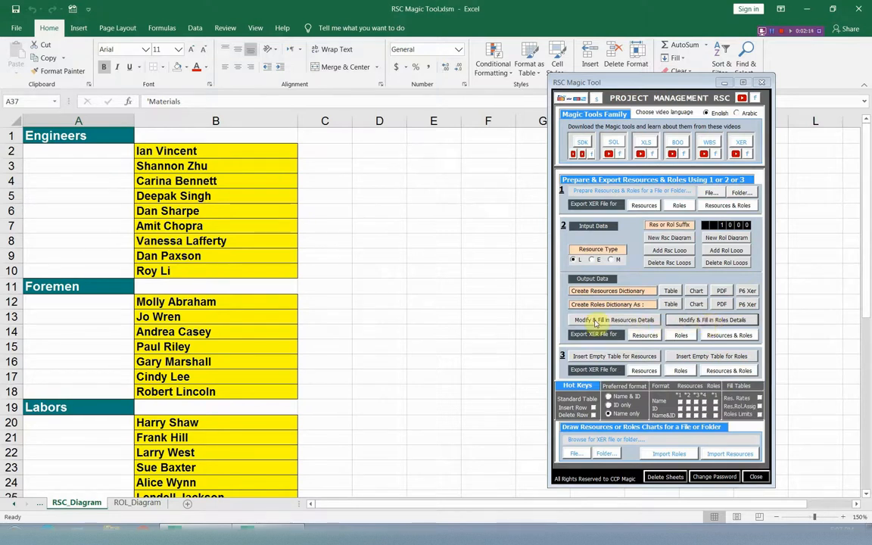
{"action": "left_click", "coordinate": [596, 321]}
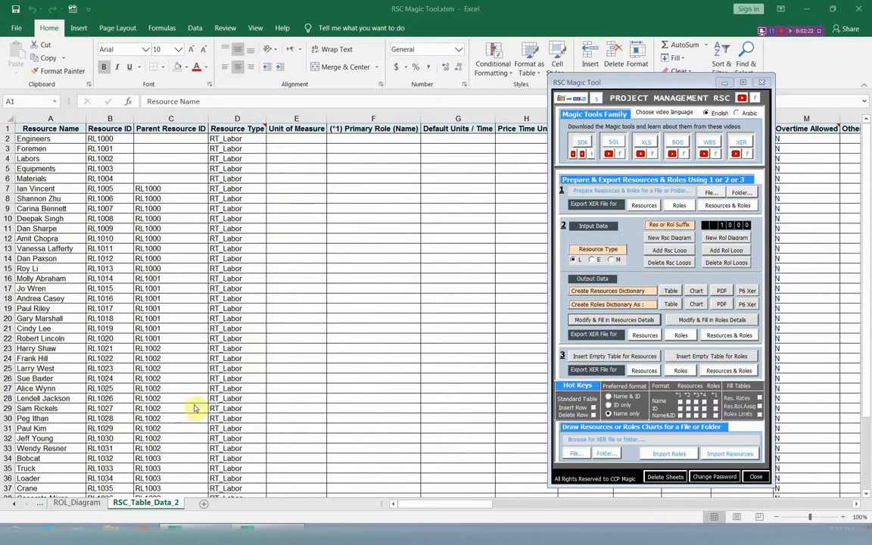
{"action": "left_click", "coordinate": [705, 320]}
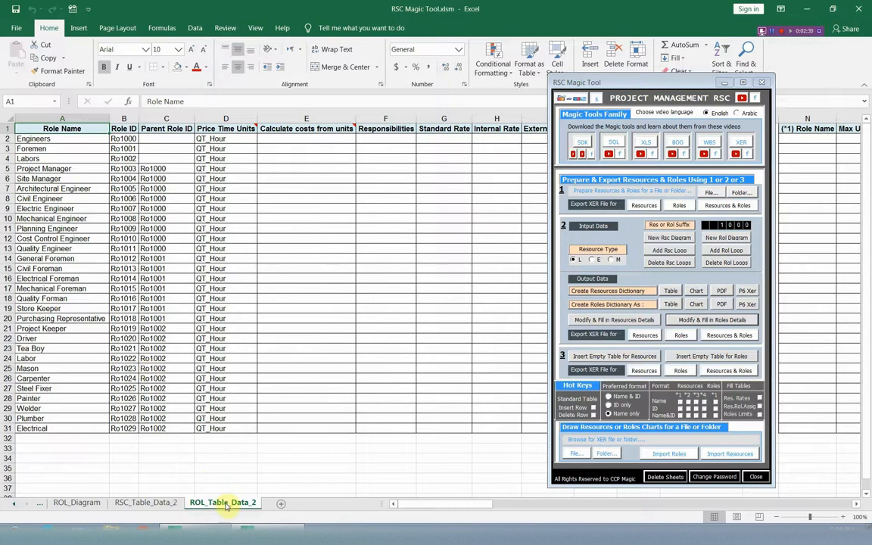
Examine all columns of the RSC_Table_Data_2 and ROL_Table_Data_2 sheets with the RSC Magic Tool form out of the way
{"action": "left_click", "coordinate": [144, 503]}
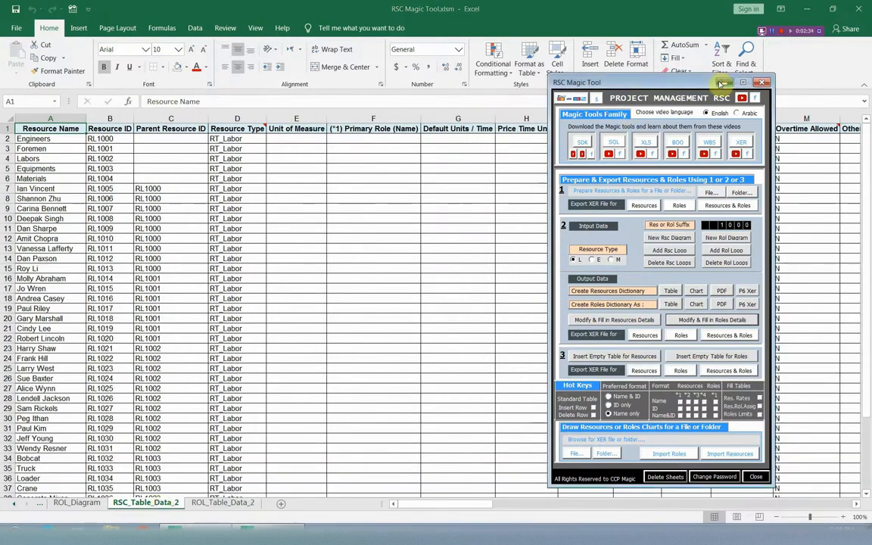
{"action": "left_click", "coordinate": [723, 82]}
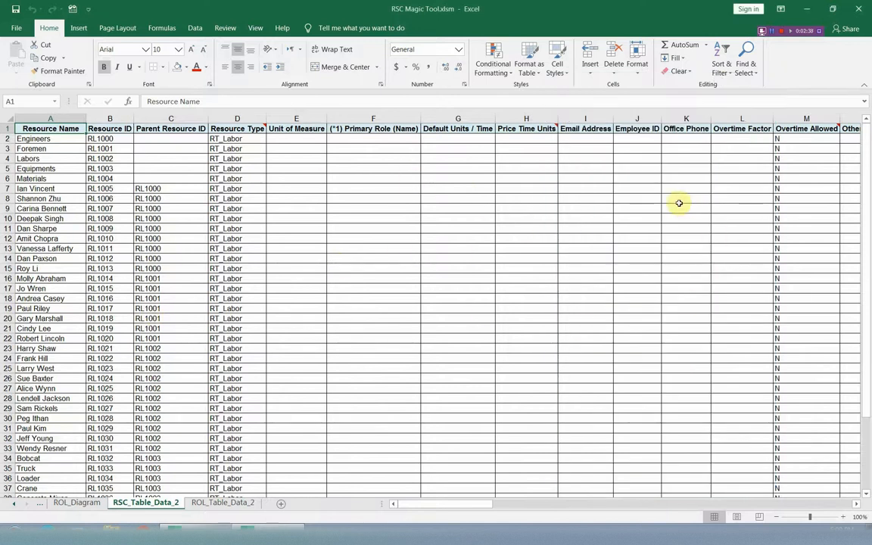
{"action": "left_click", "coordinate": [856, 504]}
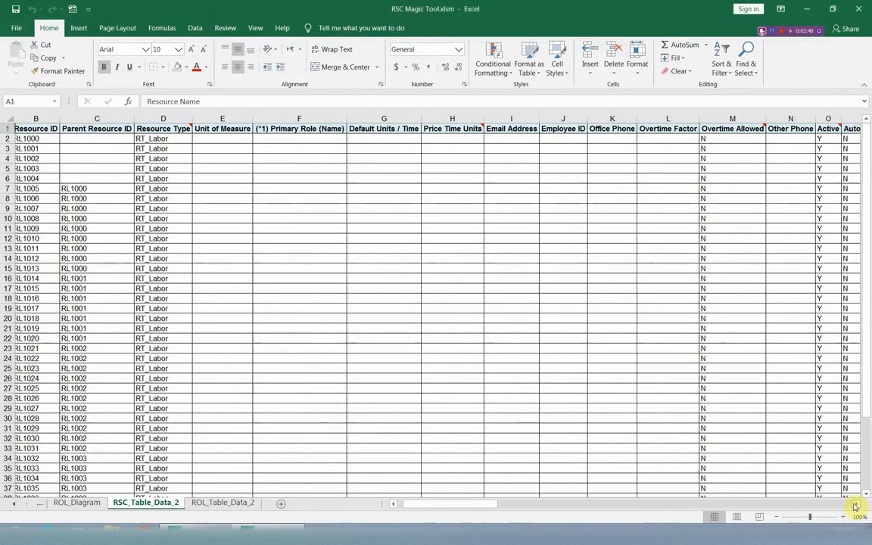
{"action": "left_click_drag", "start_coordinate": [854, 504], "coordinate": [854, 508]}
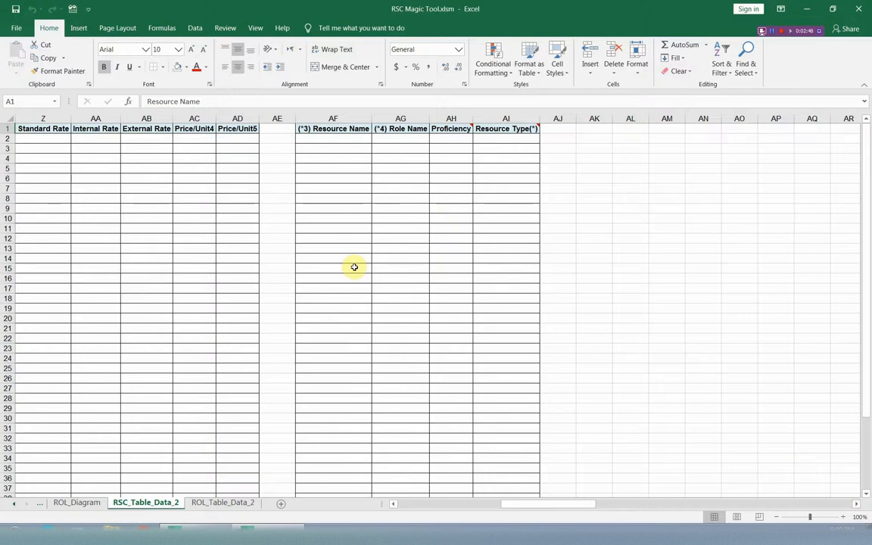
{"action": "left_click_drag", "start_coordinate": [565, 506], "coordinate": [446, 503]}
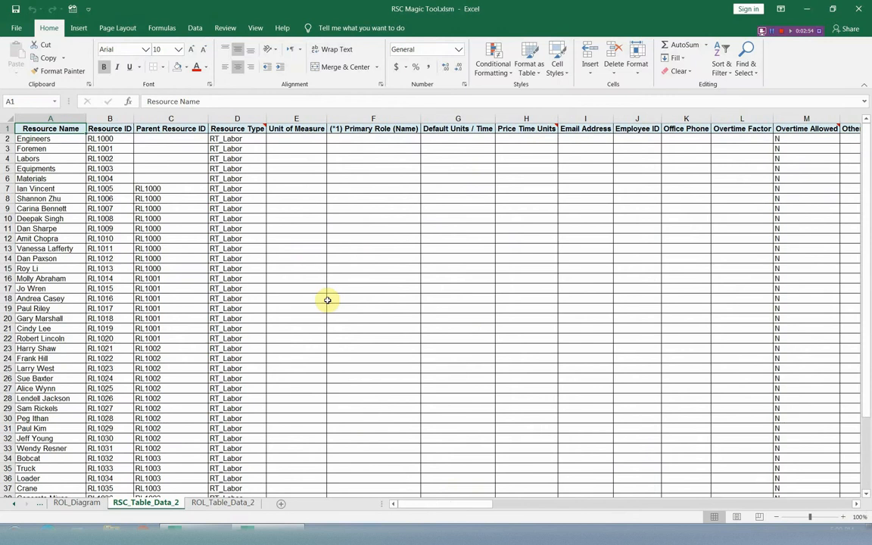
{"action": "left_click", "coordinate": [226, 497]}
{"action": "left_click", "coordinate": [225, 503]}
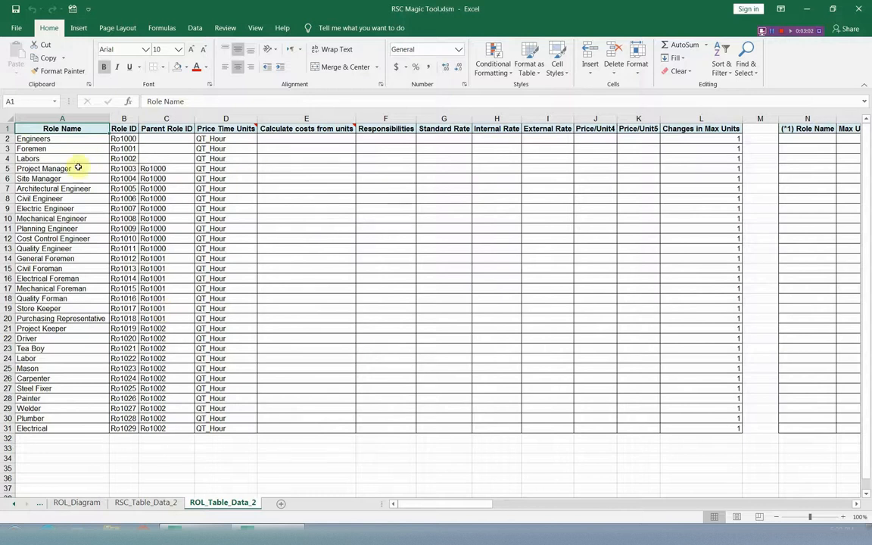
{"action": "left_click", "coordinate": [857, 504]}
{"action": "left_click", "coordinate": [856, 504]}
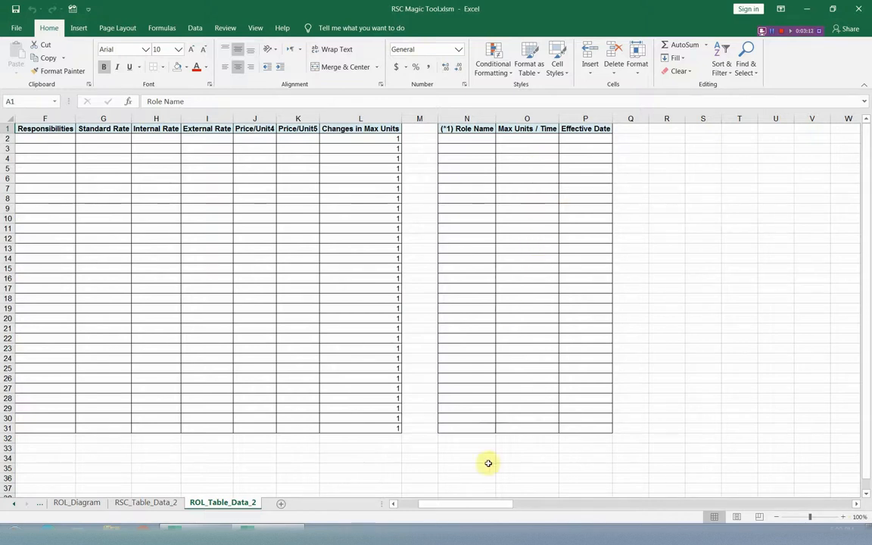
{"action": "left_click_drag", "start_coordinate": [485, 504], "coordinate": [426, 510]}
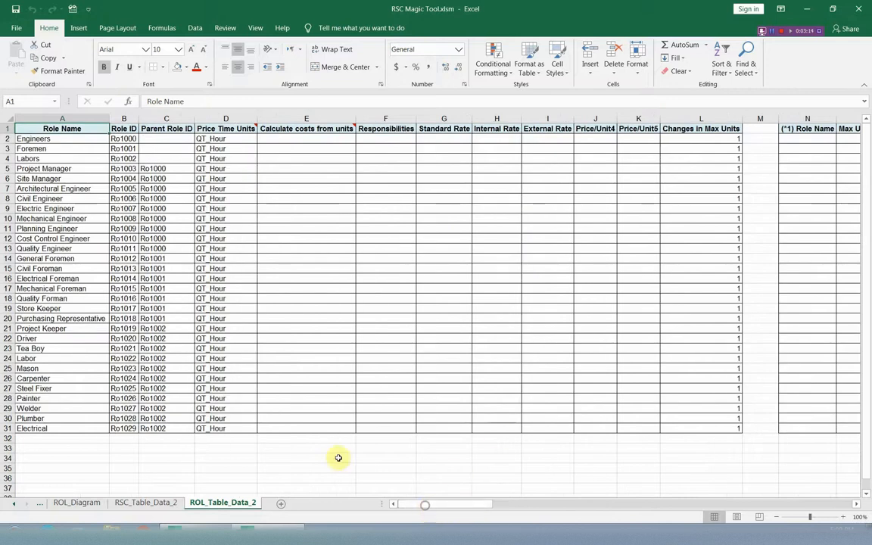
Return to the RSC_Table_Data_2 sheet, reopen the RSC Magic Tool form and move it aside
{"action": "left_click", "coordinate": [145, 504]}
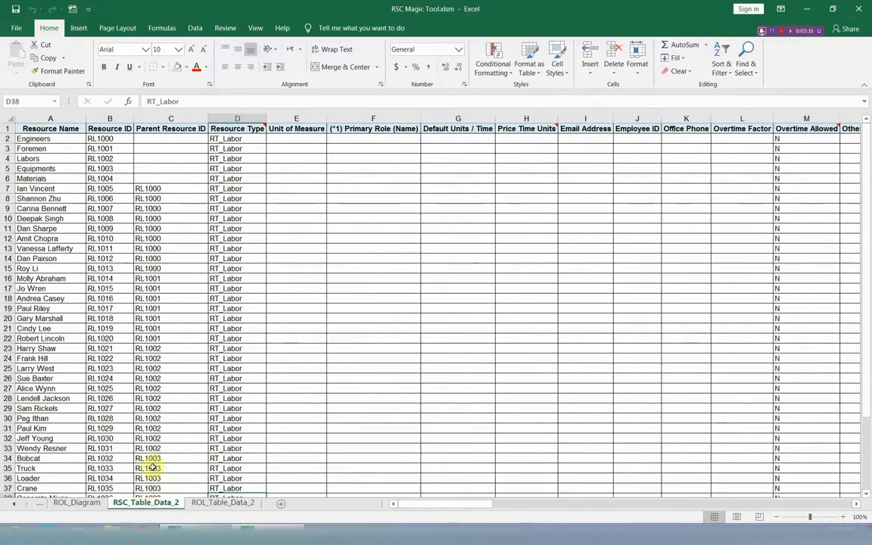
{"action": "right_click", "coordinate": [577, 361]}
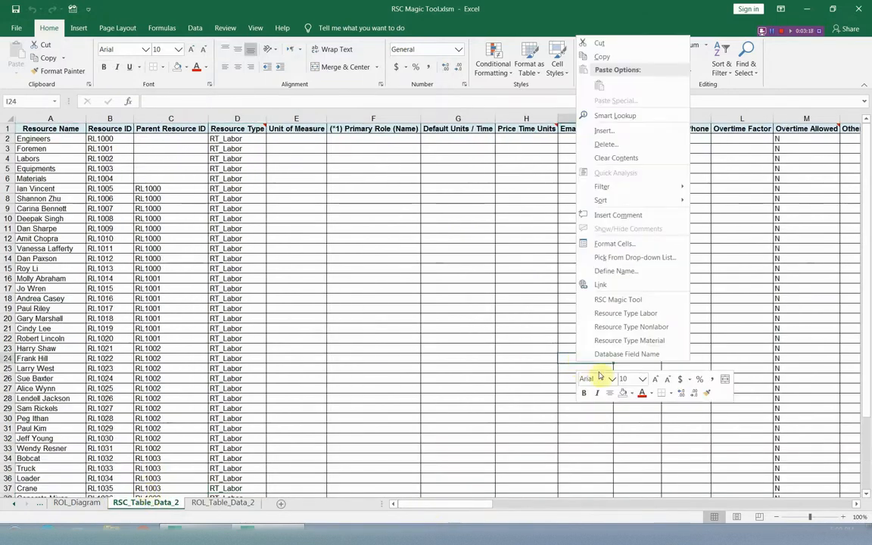
{"action": "left_click", "coordinate": [615, 300]}
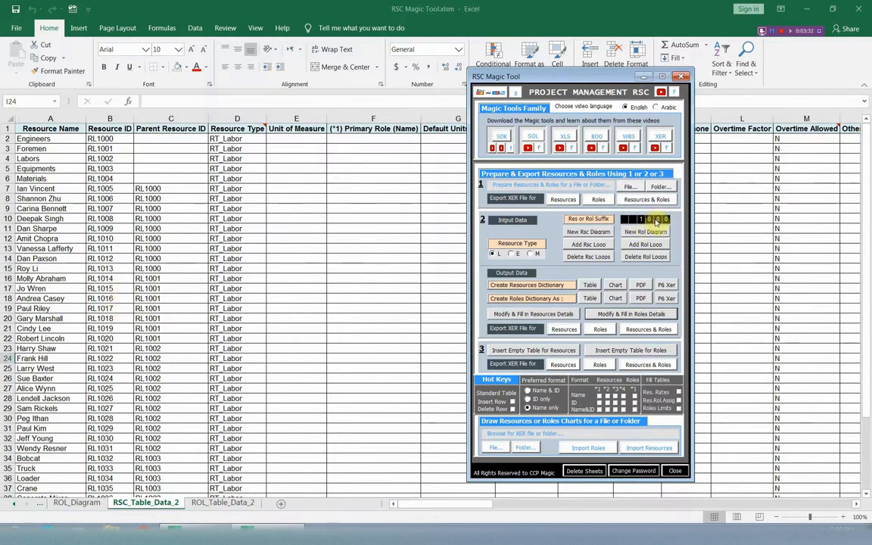
{"action": "left_click_drag", "start_coordinate": [561, 79], "coordinate": [660, 78]}
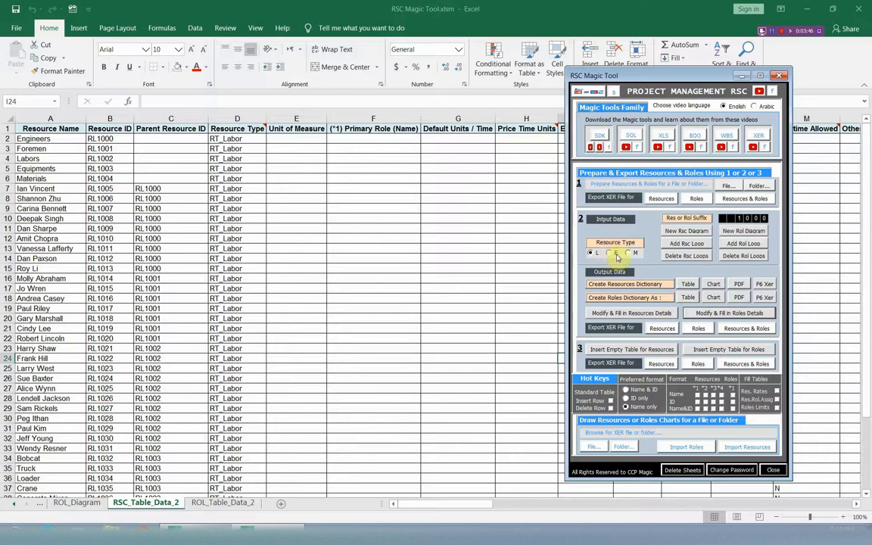
Set the resource type of Equipments (D5) to Nonlabor and of Materials (D6) to Material
{"action": "left_click", "coordinate": [234, 130]}
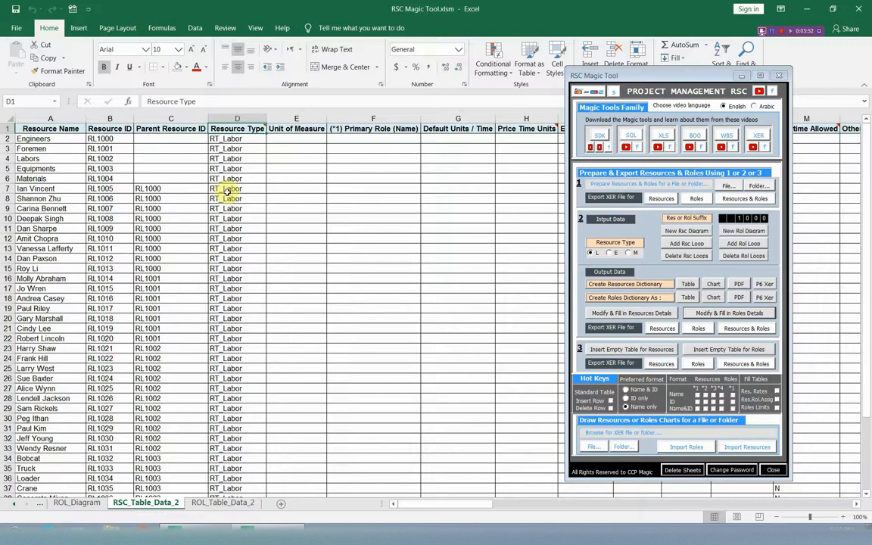
{"action": "right_click", "coordinate": [302, 249]}
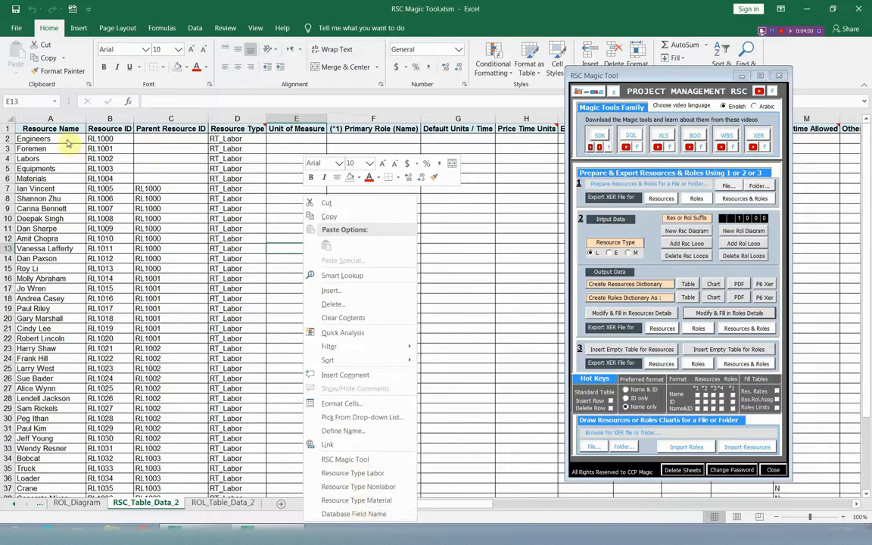
{"action": "key", "text": "Escape"}
{"action": "right_click", "coordinate": [251, 167]}
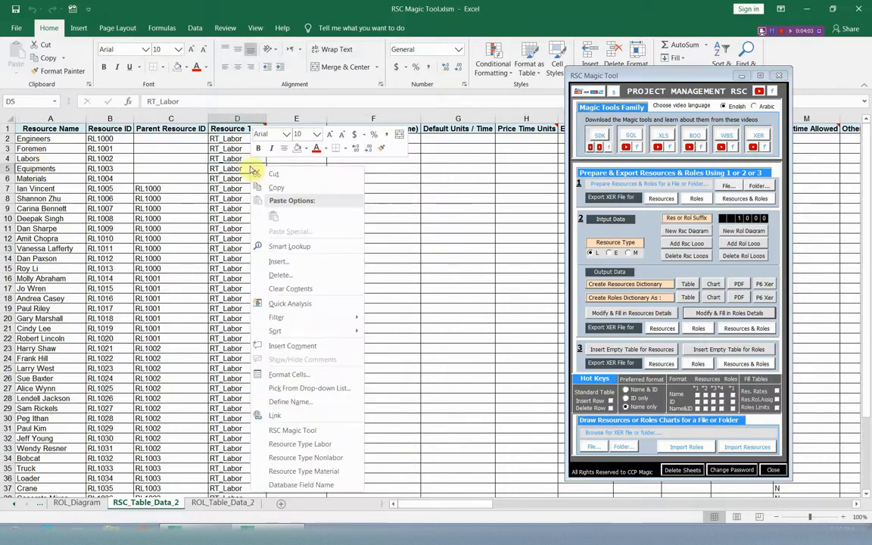
{"action": "left_click", "coordinate": [305, 458]}
{"action": "right_click", "coordinate": [251, 180]}
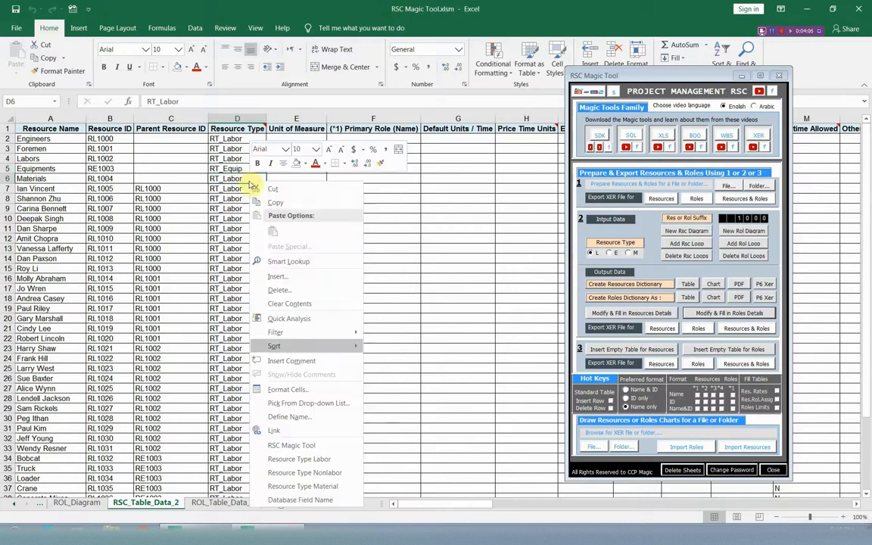
{"action": "left_click", "coordinate": [334, 490]}
Set the resource type of the rows from Bobcat to Ready mix concrete (D34:D39) to Nonlabor
{"action": "scroll", "coordinate": [266, 350], "scroll_direction": "down", "scroll_amount": 5}
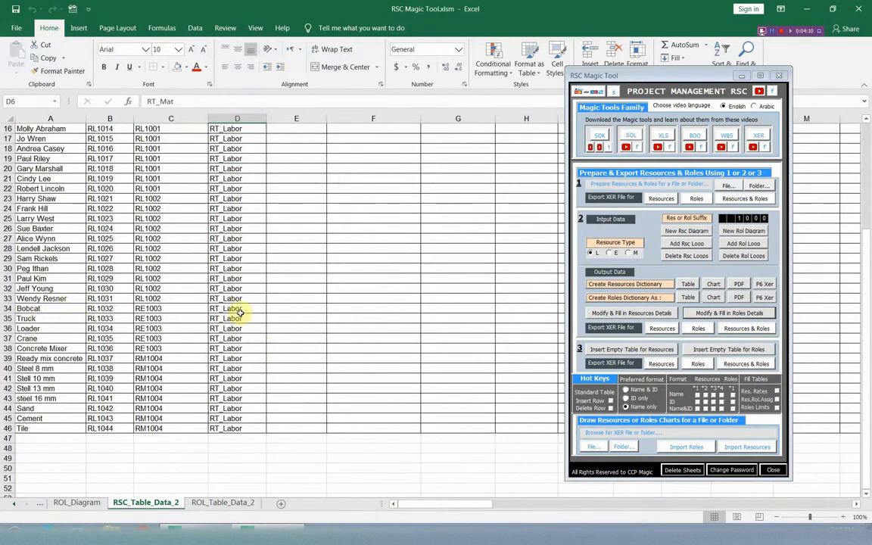
{"action": "left_click_drag", "start_coordinate": [239, 311], "coordinate": [243, 369]}
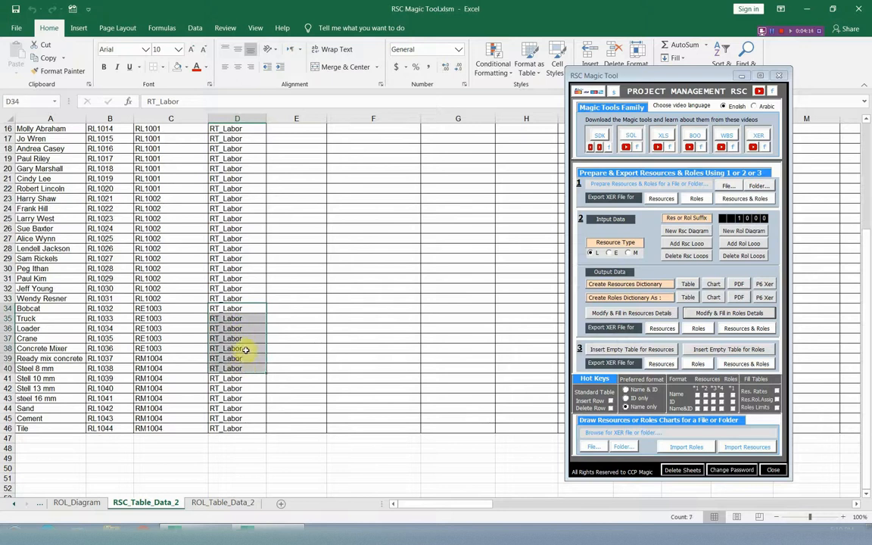
{"action": "left_click", "coordinate": [250, 306]}
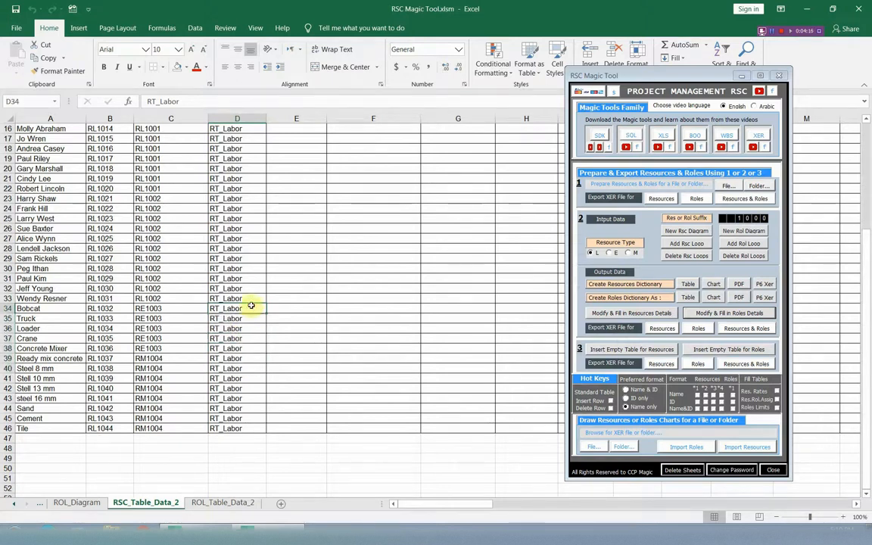
{"action": "left_click_drag", "start_coordinate": [251, 308], "coordinate": [249, 355]}
{"action": "right_click", "coordinate": [250, 353]}
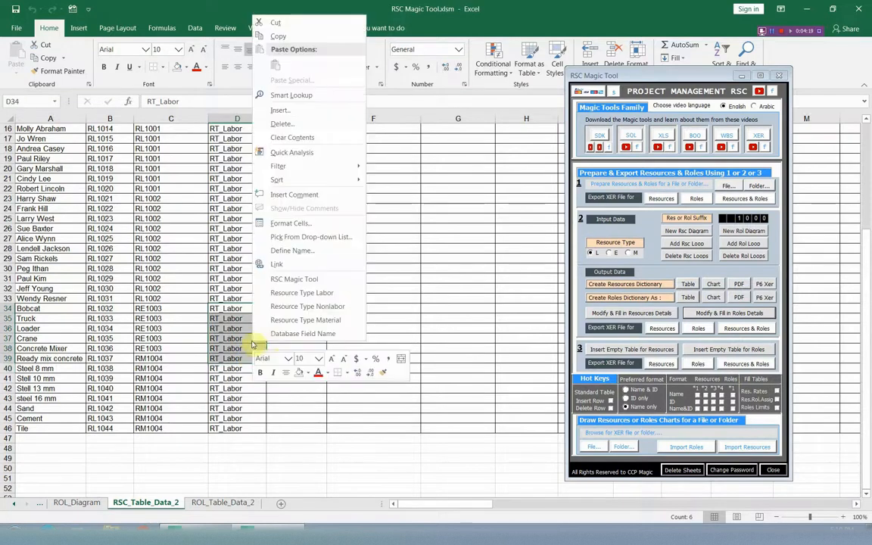
{"action": "left_click", "coordinate": [298, 319]}
Set the resource type of the rows from Steel 8 mm to Tile (D40:D46) to Material
{"action": "left_click_drag", "start_coordinate": [240, 365], "coordinate": [243, 428]}
{"action": "right_click", "coordinate": [249, 417]}
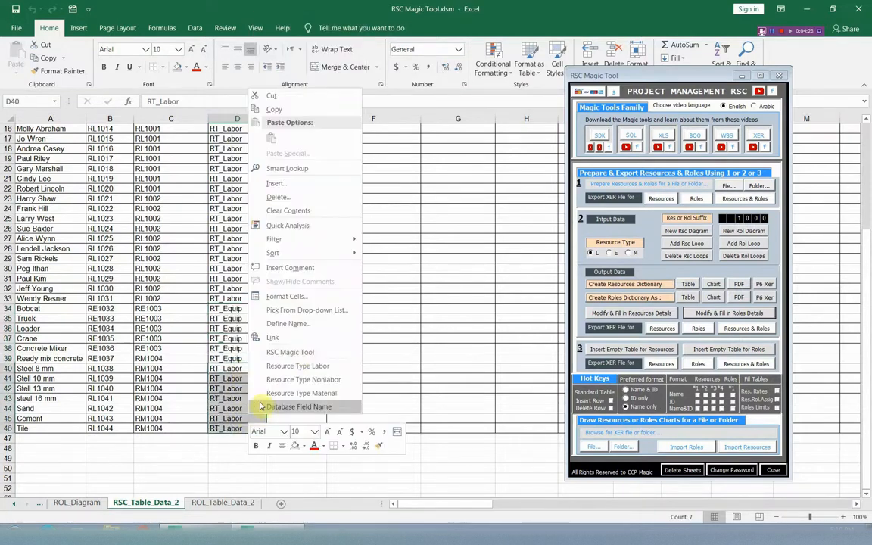
{"action": "left_click", "coordinate": [310, 394]}
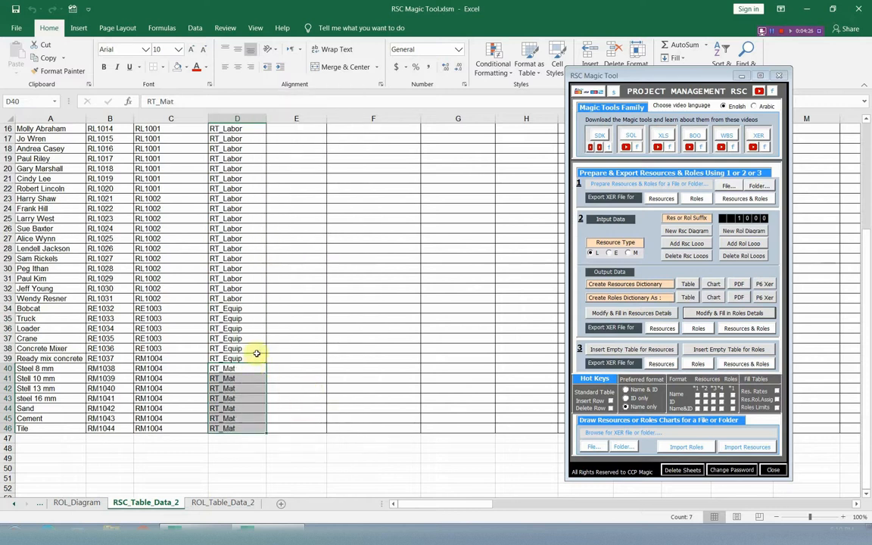
{"action": "left_click", "coordinate": [249, 329]}
{"action": "scroll", "coordinate": [249, 325], "scroll_direction": "up", "scroll_amount": 5}
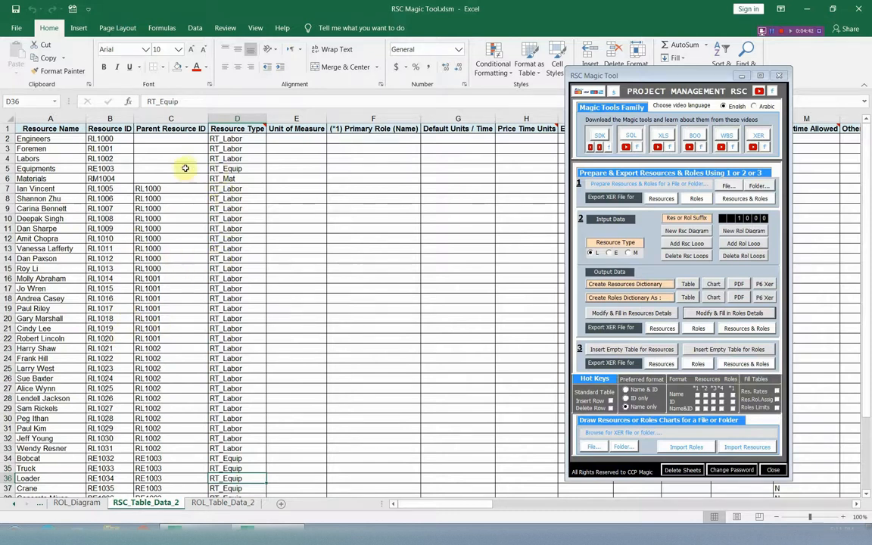
{"action": "scroll", "coordinate": [148, 224], "scroll_direction": "down", "scroll_amount": 4}
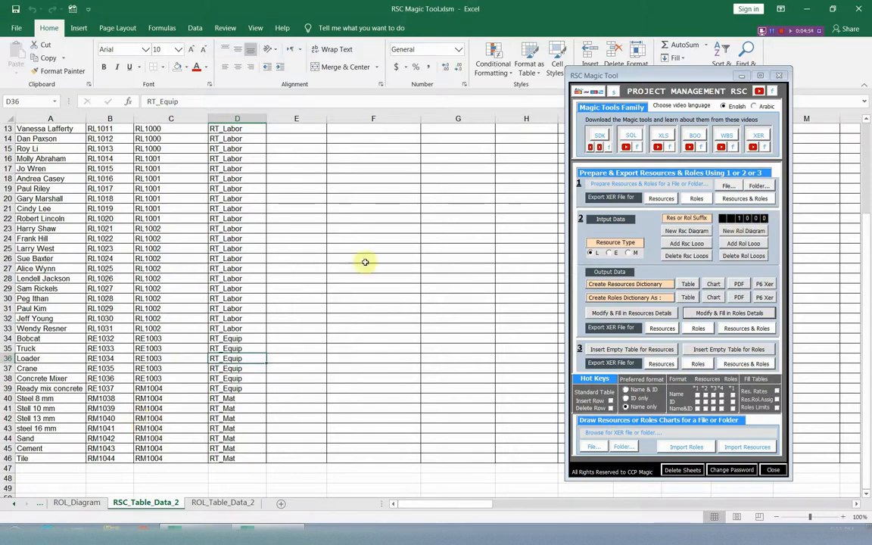
{"action": "scroll", "coordinate": [319, 249], "scroll_direction": "up", "scroll_amount": 4}
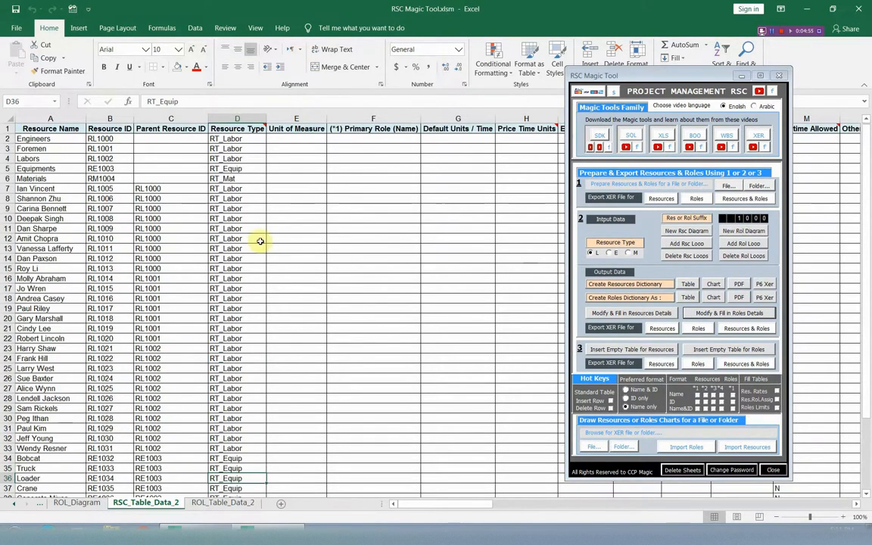
{"action": "left_click", "coordinate": [44, 131]}
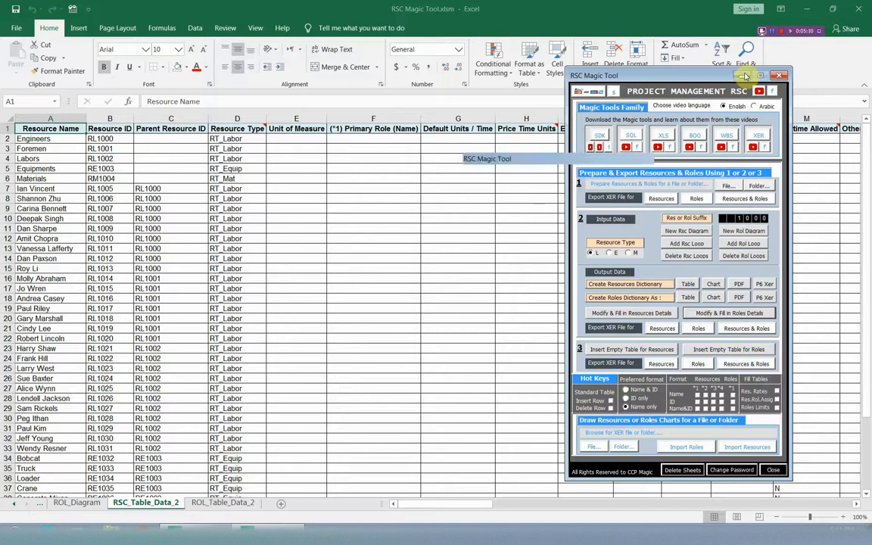
Minimize the RSC Magic Tool form and narrow columns E through S so the rates and roles count columns are within view
{"action": "left_click", "coordinate": [744, 77]}
{"action": "left_click_drag", "start_coordinate": [300, 117], "coordinate": [765, 117]}
{"action": "left_click_drag", "start_coordinate": [492, 509], "coordinate": [438, 511]}
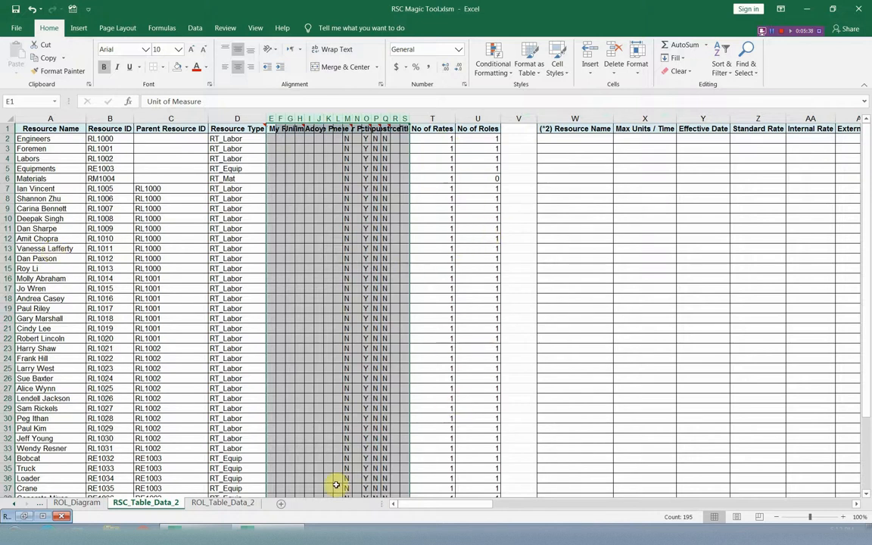
Set No of Rates to 2 for the resource in row 7 (T7)
{"action": "left_click", "coordinate": [6, 189]}
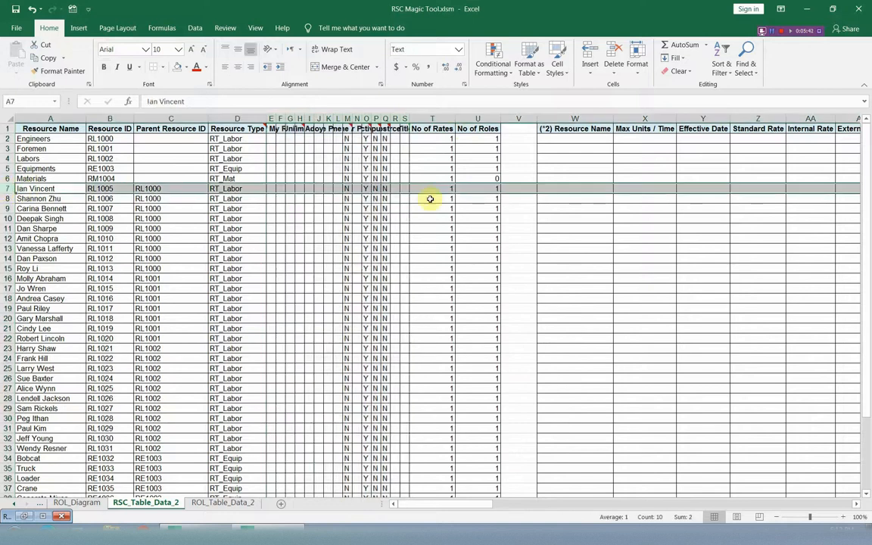
{"action": "left_click", "coordinate": [444, 188]}
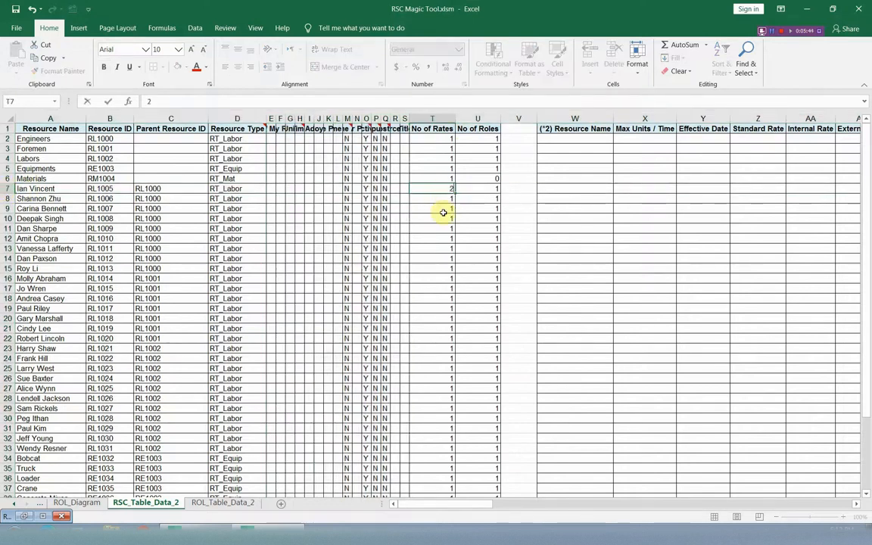
{"action": "type", "text": "2"}
{"action": "left_click", "coordinate": [484, 199]}
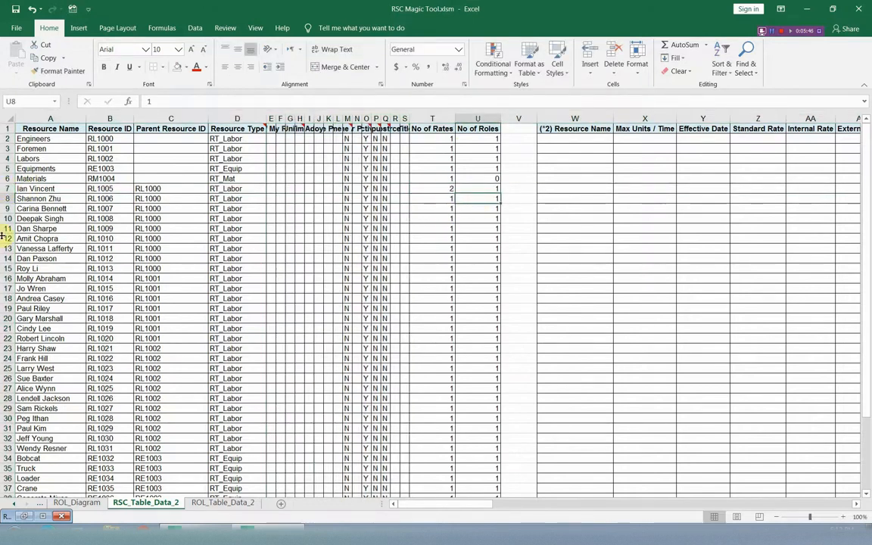
Set No of Roles to 2 for the resource in row 8 (U8)
{"action": "left_click", "coordinate": [5, 209]}
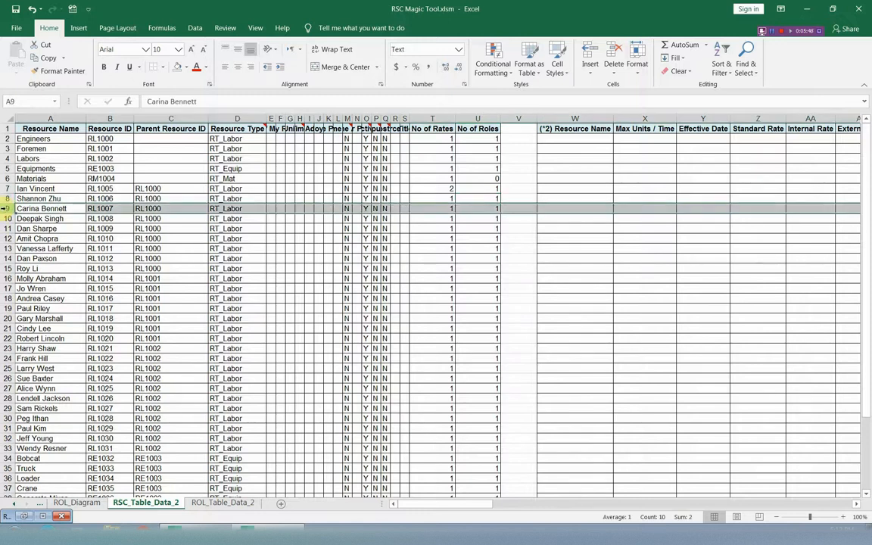
{"action": "left_click", "coordinate": [5, 198]}
{"action": "left_click", "coordinate": [481, 199]}
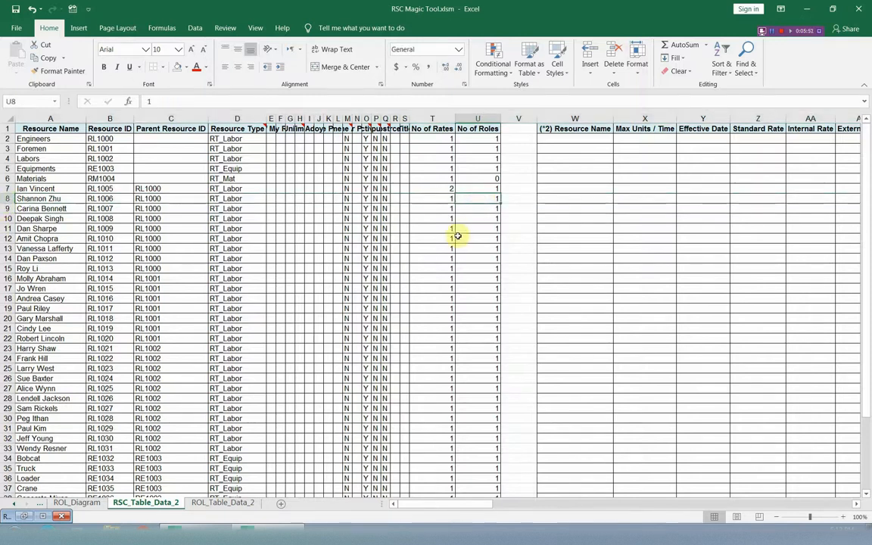
{"action": "type", "text": "2"}
{"action": "left_click", "coordinate": [478, 258]}
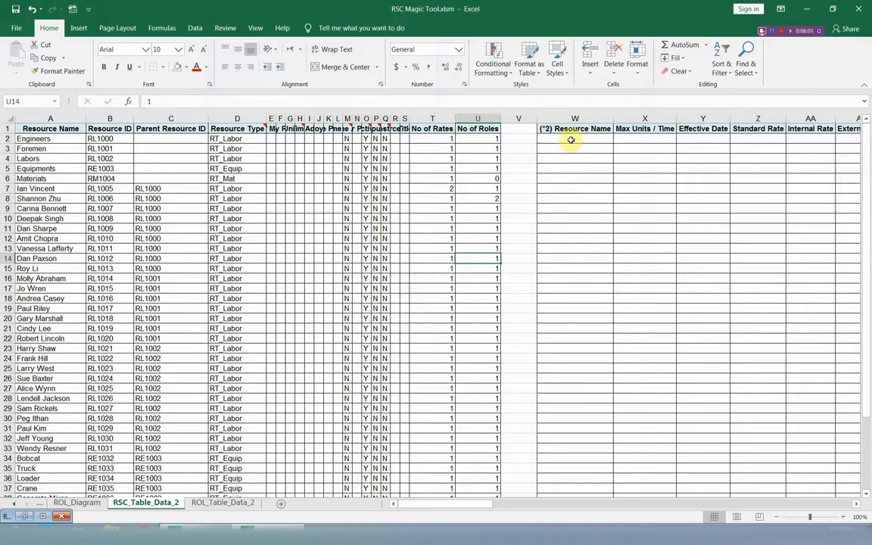
Reopen the RSC Magic Tool form, fill the Res. Rates table accepting replacement of old data, and check the repeated resource in W7:W8
{"action": "right_click", "coordinate": [318, 440]}
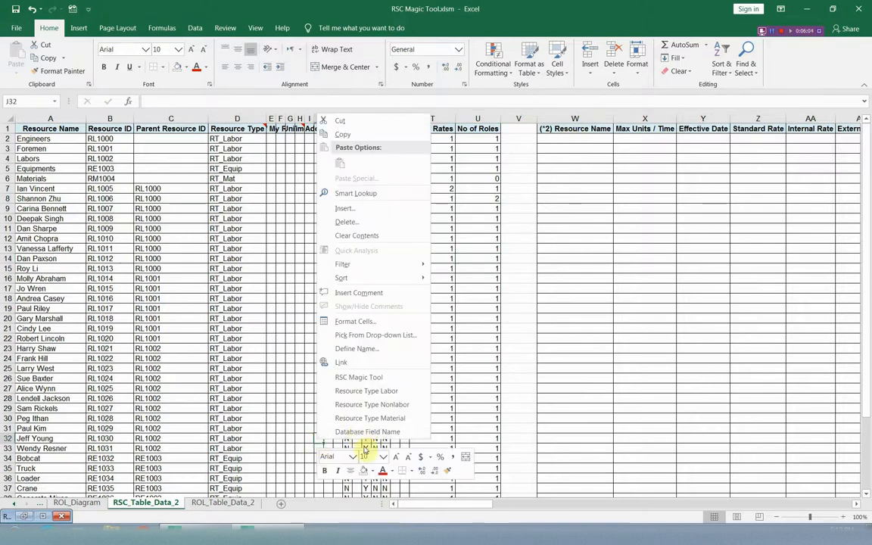
{"action": "left_click", "coordinate": [368, 381]}
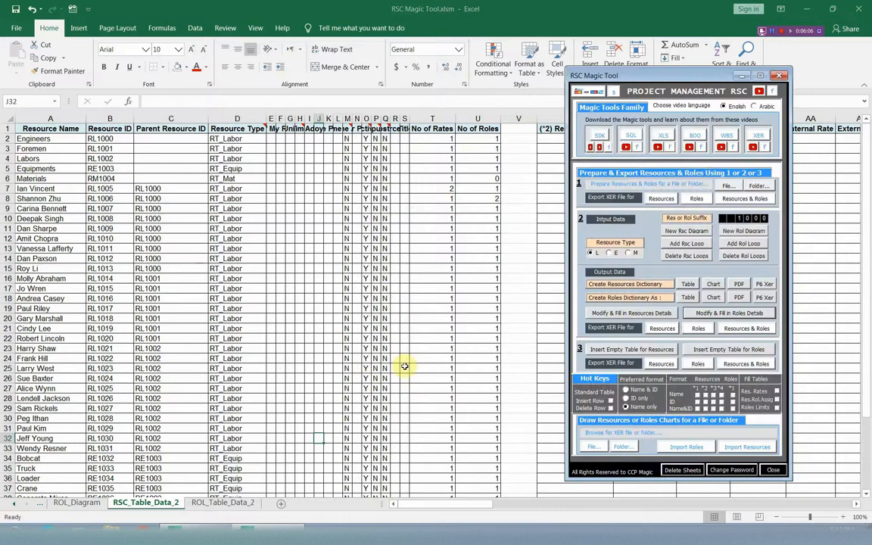
{"action": "left_click_drag", "start_coordinate": [620, 73], "coordinate": [259, 68]}
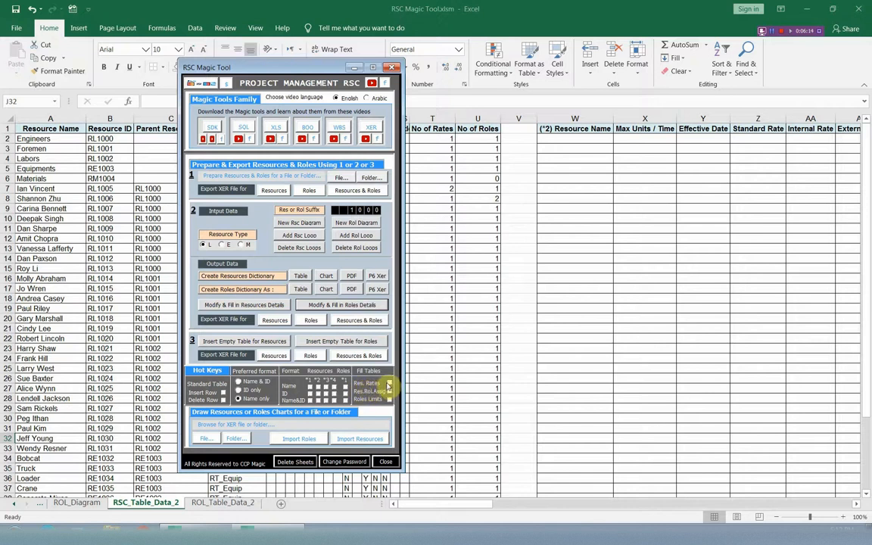
{"action": "left_click", "coordinate": [391, 386]}
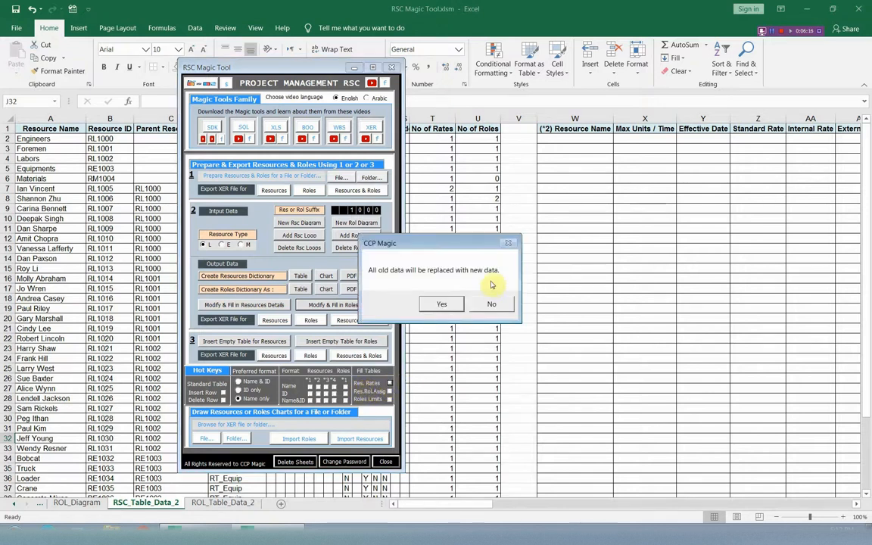
{"action": "left_click", "coordinate": [444, 305]}
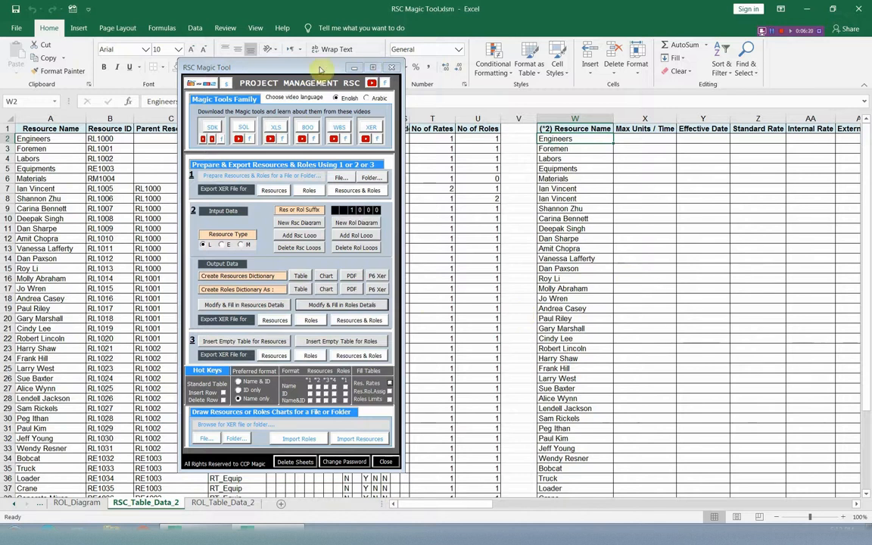
{"action": "left_click_drag", "start_coordinate": [298, 66], "coordinate": [208, 62]}
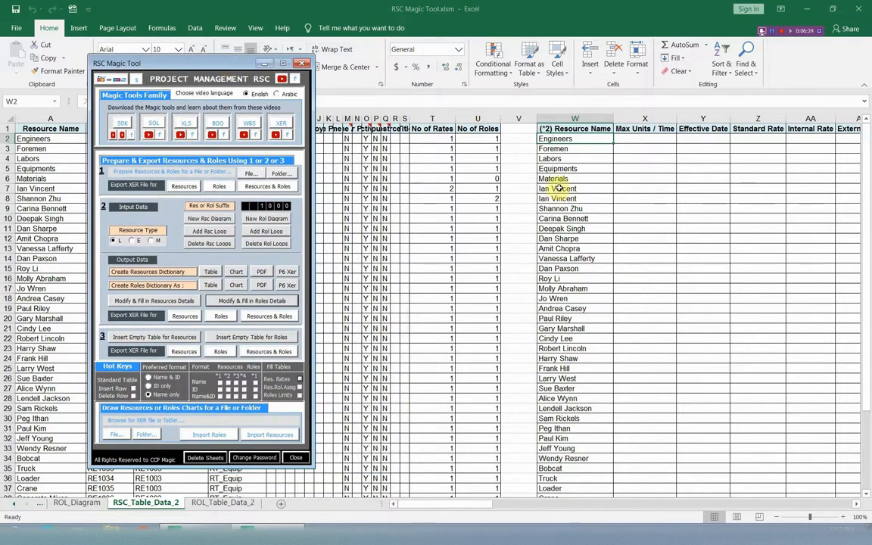
{"action": "left_click_drag", "start_coordinate": [558, 190], "coordinate": [561, 199]}
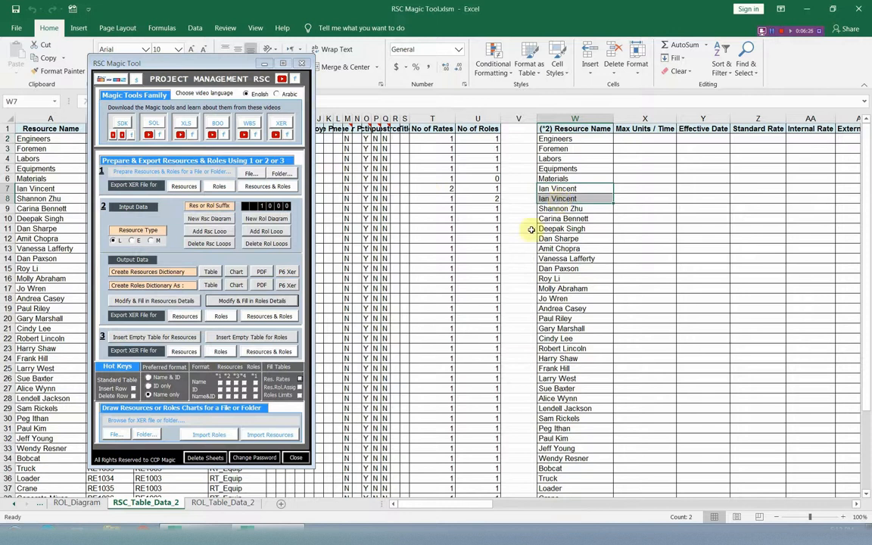
Enter 10 as the Max Units / Time of Engineers (X2) and copy it down to all remaining resources (X3:X47)
{"action": "left_click", "coordinate": [856, 504]}
{"action": "left_click", "coordinate": [857, 504]}
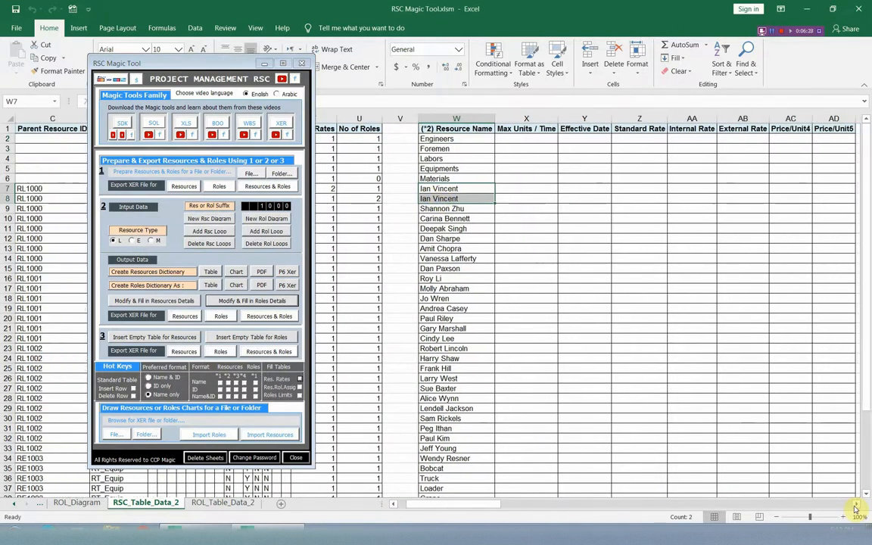
{"action": "left_click", "coordinate": [857, 504]}
{"action": "left_click", "coordinate": [458, 138]}
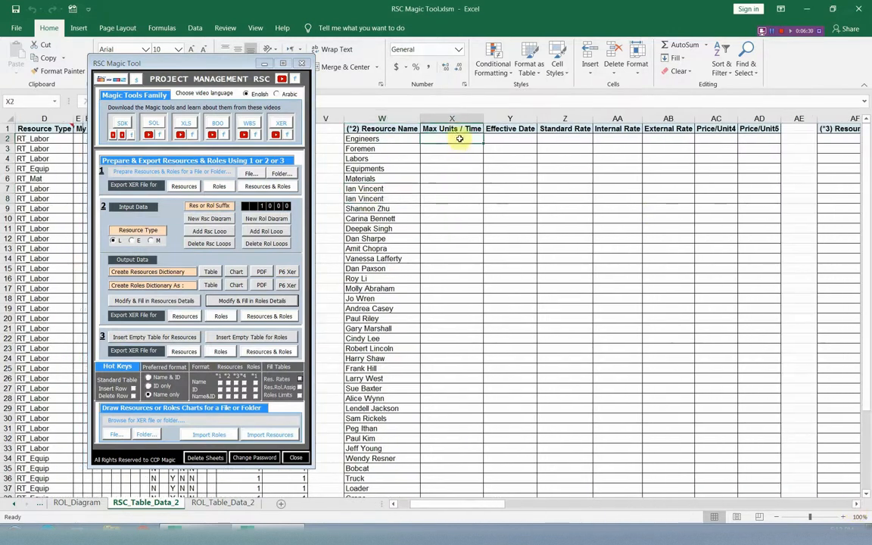
{"action": "type", "text": "10"}
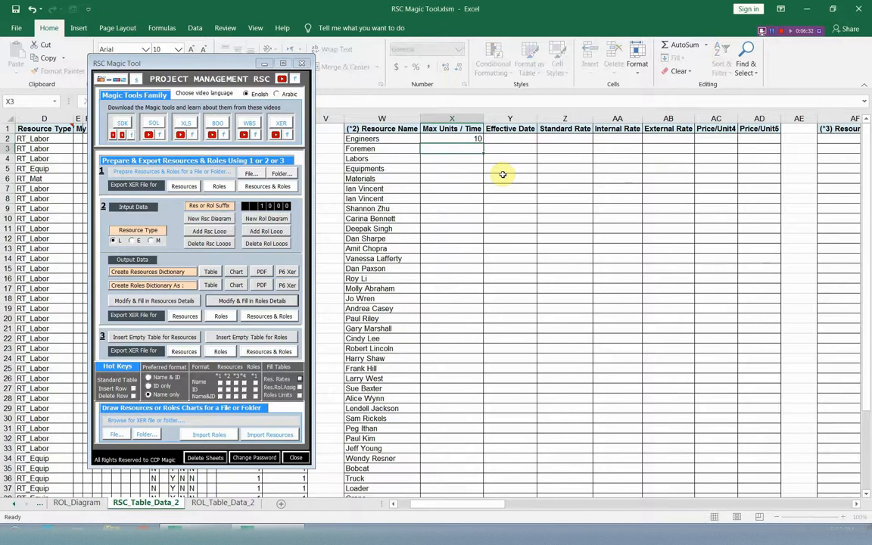
{"action": "key", "text": "ctrl+Return"}
{"action": "right_click", "coordinate": [446, 136]}
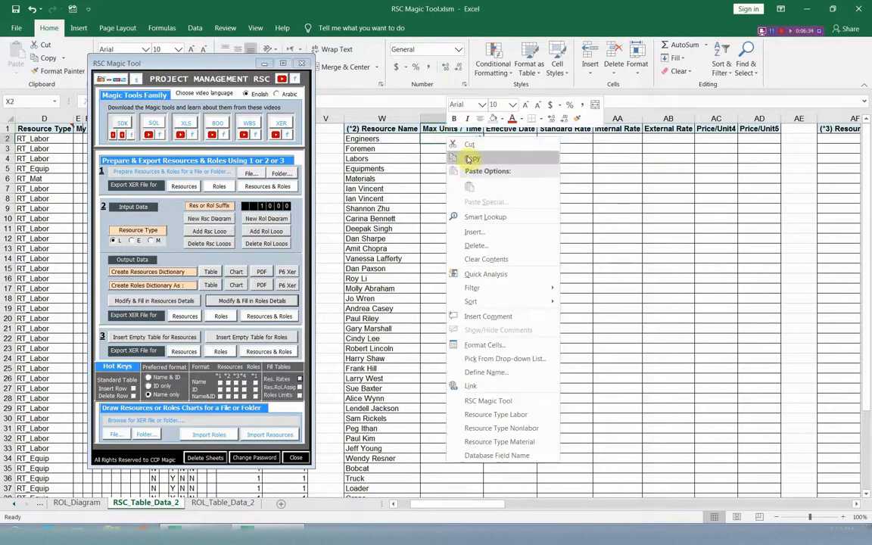
{"action": "left_click", "coordinate": [464, 151]}
{"action": "left_click_drag", "start_coordinate": [452, 158], "coordinate": [456, 507]}
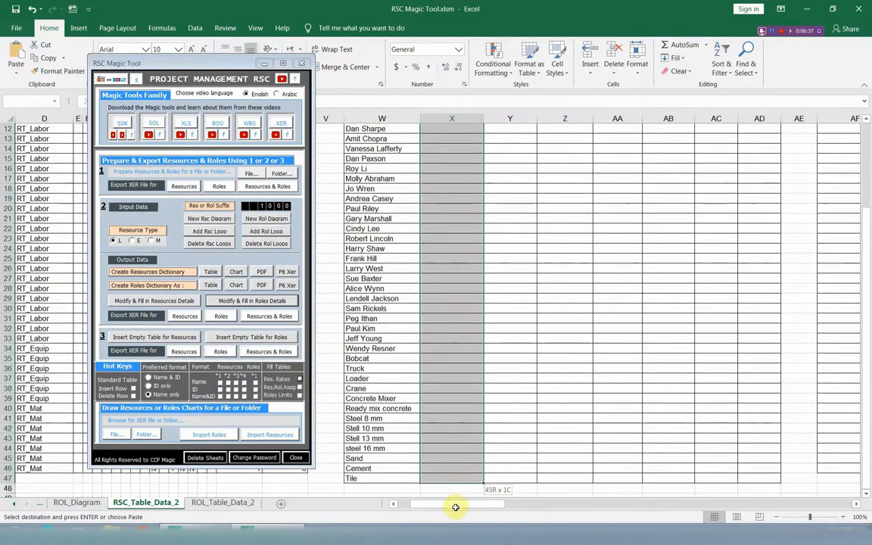
{"action": "right_click", "coordinate": [450, 429]}
{"action": "left_click", "coordinate": [493, 150]}
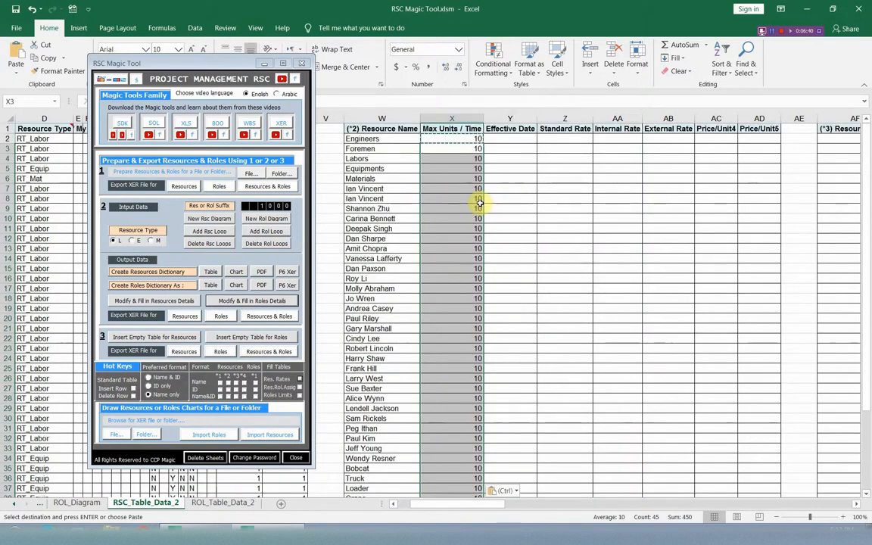
Enter 1-4 as the Effective Date of Engineers (Y2) and copy it down to all remaining resources (Y3:Y47)
{"action": "left_click", "coordinate": [513, 141]}
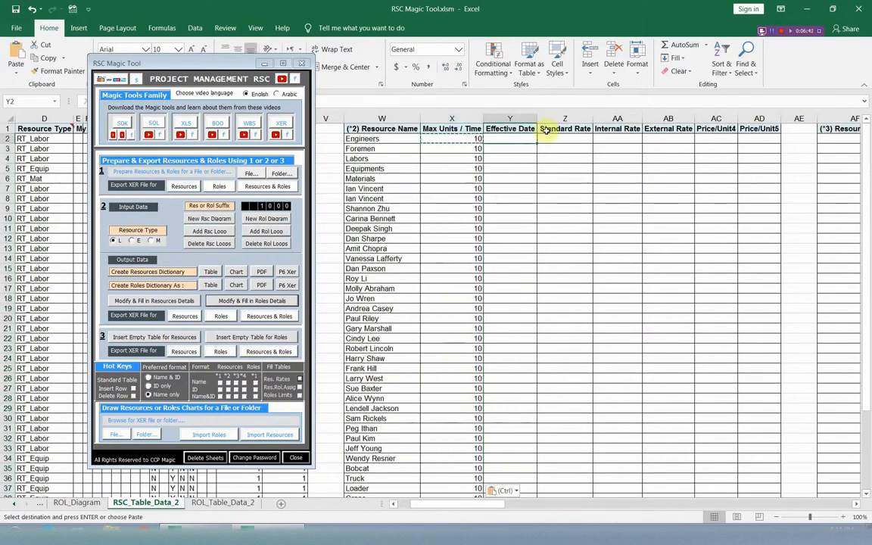
{"action": "type", "text": "1-4"}
{"action": "key", "text": "Return"}
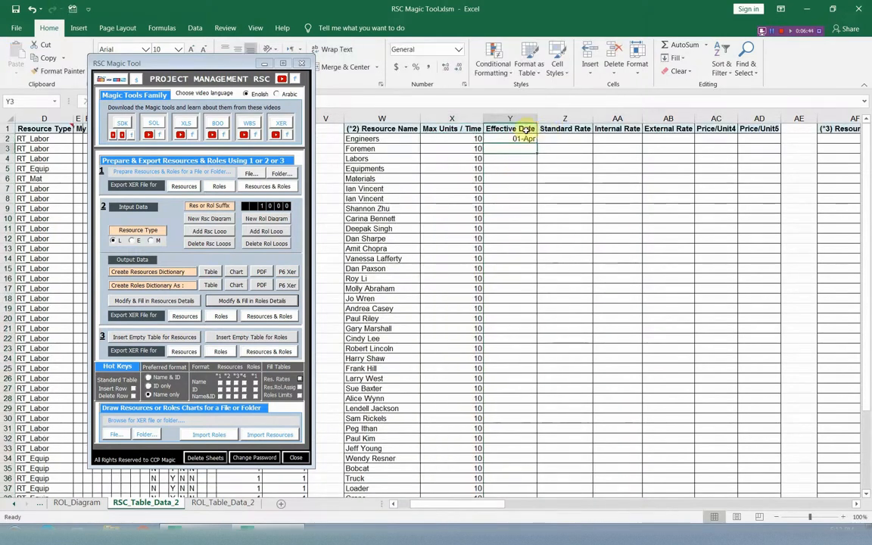
{"action": "right_click", "coordinate": [520, 139]}
{"action": "left_click", "coordinate": [551, 161]}
{"action": "left_click_drag", "start_coordinate": [521, 150], "coordinate": [514, 463]}
{"action": "right_click", "coordinate": [515, 446]}
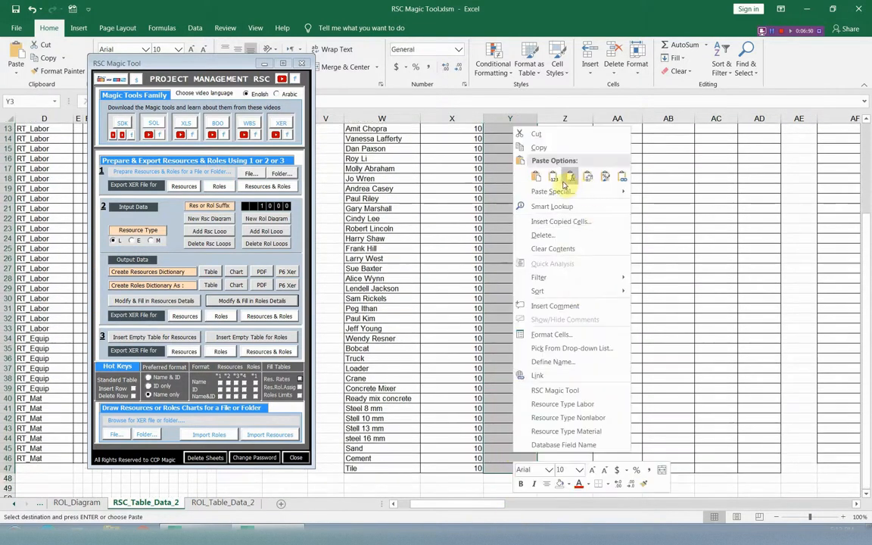
{"action": "left_click", "coordinate": [570, 176]}
{"action": "scroll", "coordinate": [553, 150], "scroll_direction": "up", "scroll_amount": 4}
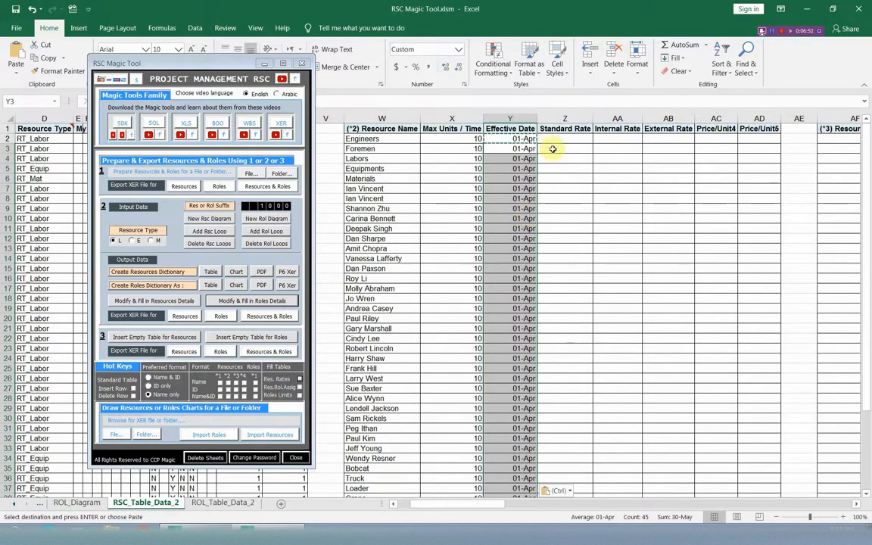
Enter 15 as the Standard Rate of Engineers (Z2) and copy it down to all remaining resources (Z3:Z47)
{"action": "left_click", "coordinate": [559, 139]}
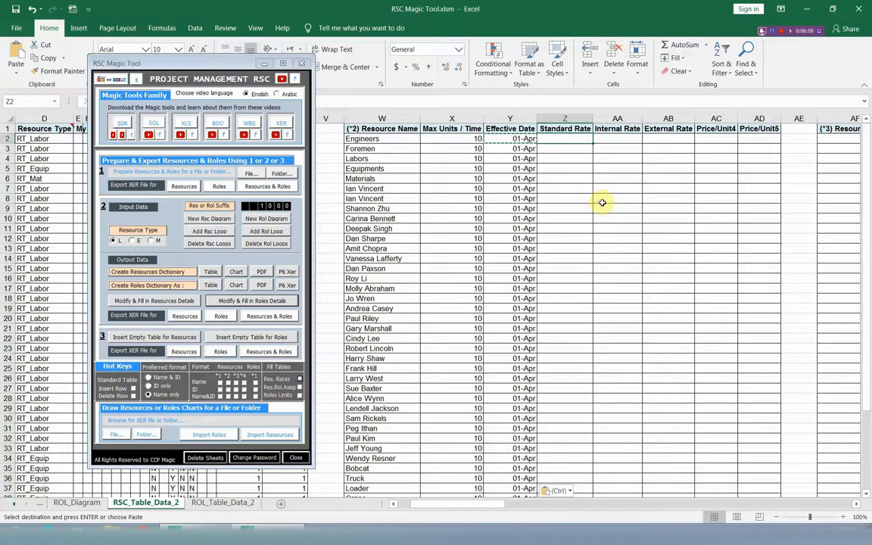
{"action": "type", "text": "15"}
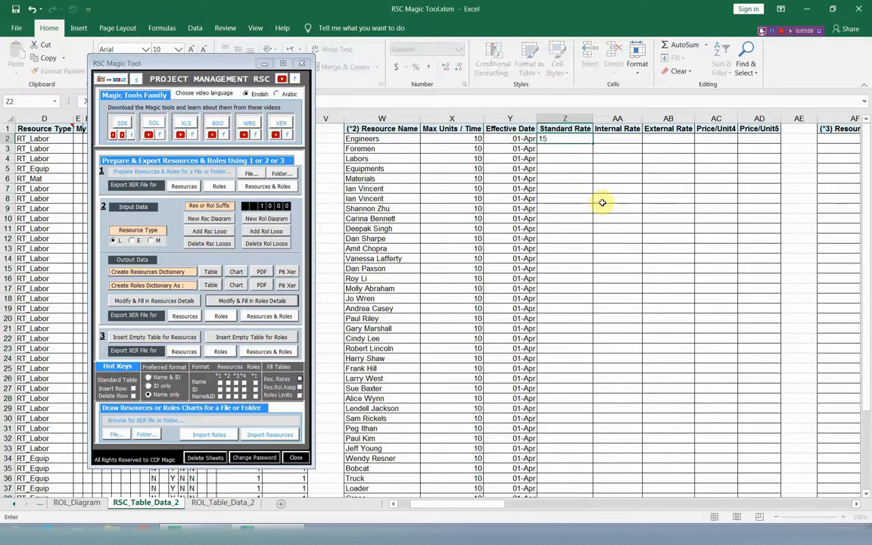
{"action": "key", "text": "Return"}
{"action": "right_click", "coordinate": [560, 132]}
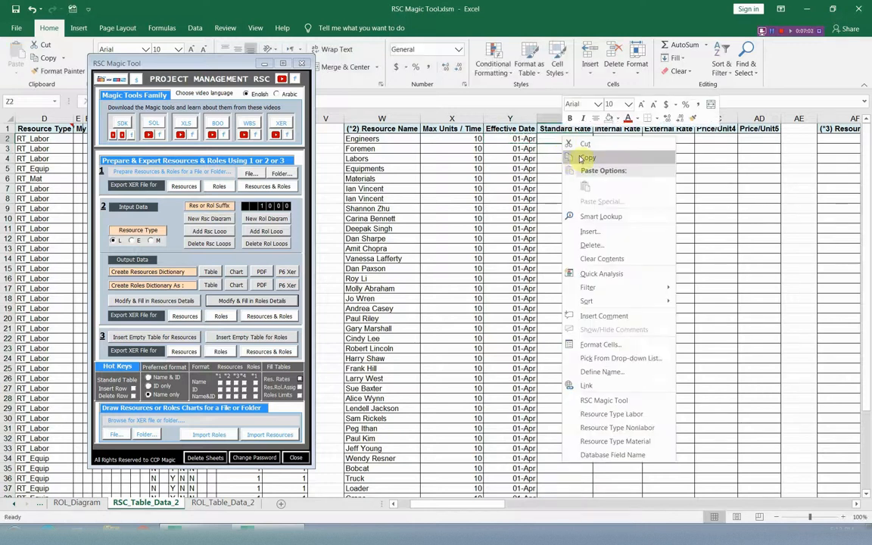
{"action": "left_click", "coordinate": [582, 159]}
{"action": "left_click_drag", "start_coordinate": [567, 150], "coordinate": [576, 492]}
{"action": "right_click", "coordinate": [575, 459]}
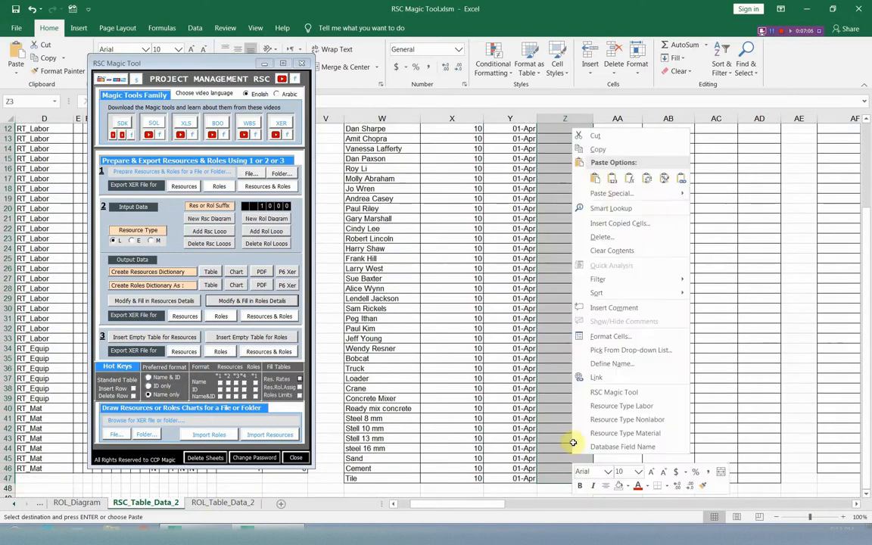
{"action": "left_click", "coordinate": [595, 178]}
{"action": "scroll", "coordinate": [556, 206], "scroll_direction": "up", "scroll_amount": 4}
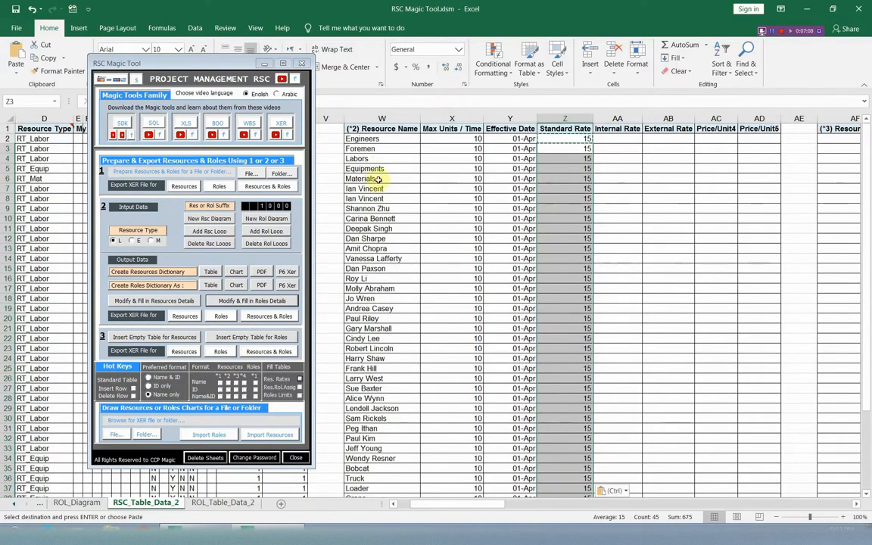
Set the second Standard Rate of the repeated resource (Z8) to 30 and select its Effective Date cell (Y8)
{"action": "left_click", "coordinate": [565, 198]}
{"action": "type", "text": "30"}
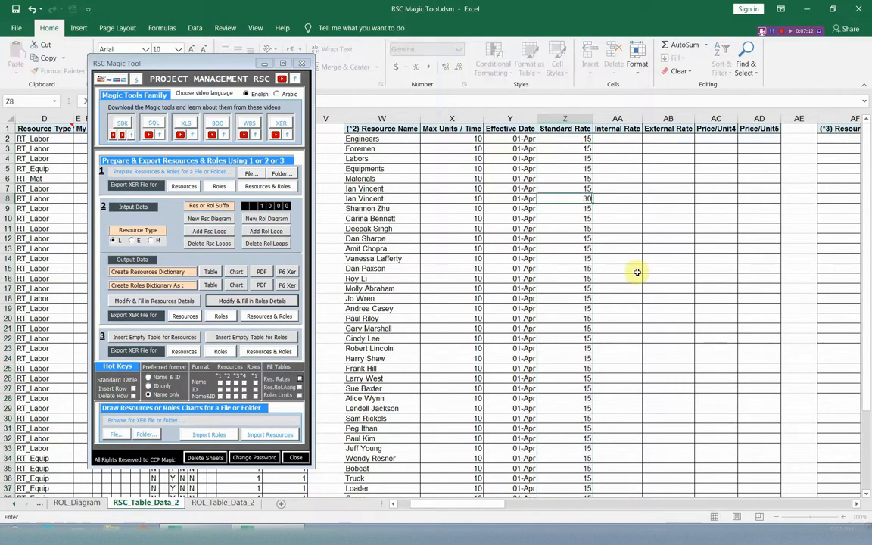
{"action": "key", "text": "Return"}
{"action": "left_click", "coordinate": [512, 198]}
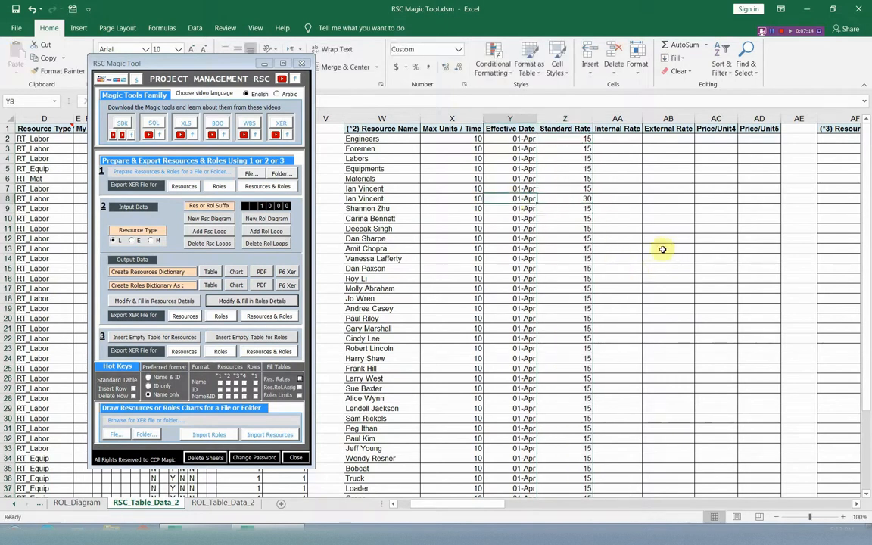
Set the Effective Date of the repeated resource's second entry (Y8) to 1-10
{"action": "type", "text": "1"}
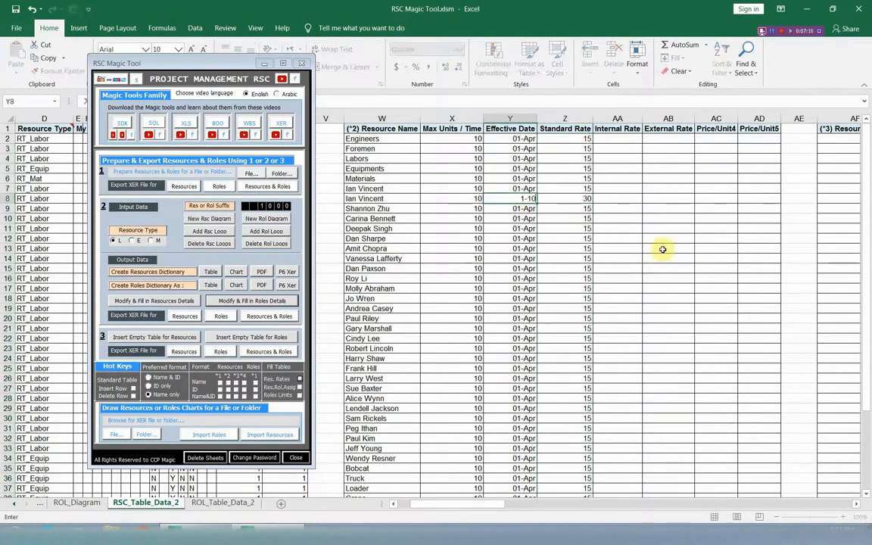
{"action": "type", "text": "-10"}
{"action": "left_click", "coordinate": [571, 200]}
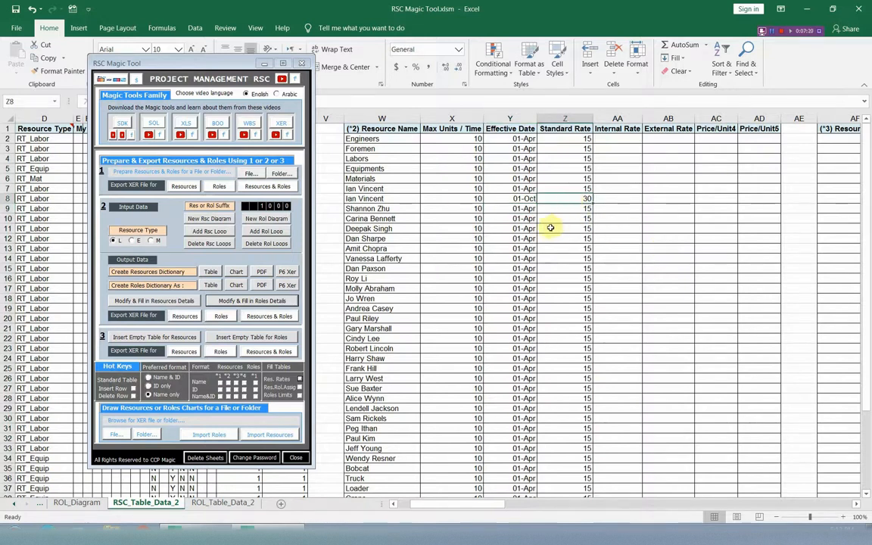
Fill the resource role assignment table (from AF2) with all resource names, replacing any old data
{"action": "left_click", "coordinate": [857, 505]}
{"action": "left_click", "coordinate": [857, 505]}
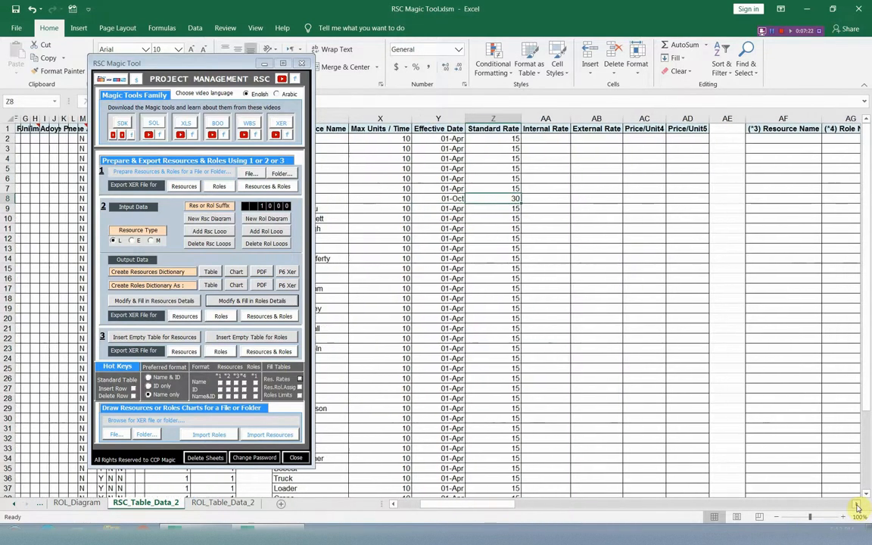
{"action": "left_click", "coordinate": [858, 505]}
{"action": "left_click", "coordinate": [760, 139]}
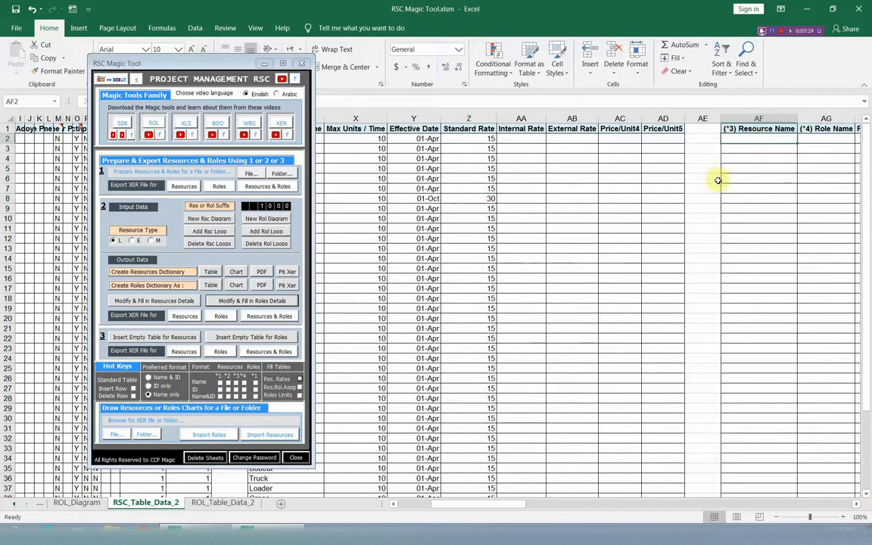
{"action": "left_click", "coordinate": [300, 387]}
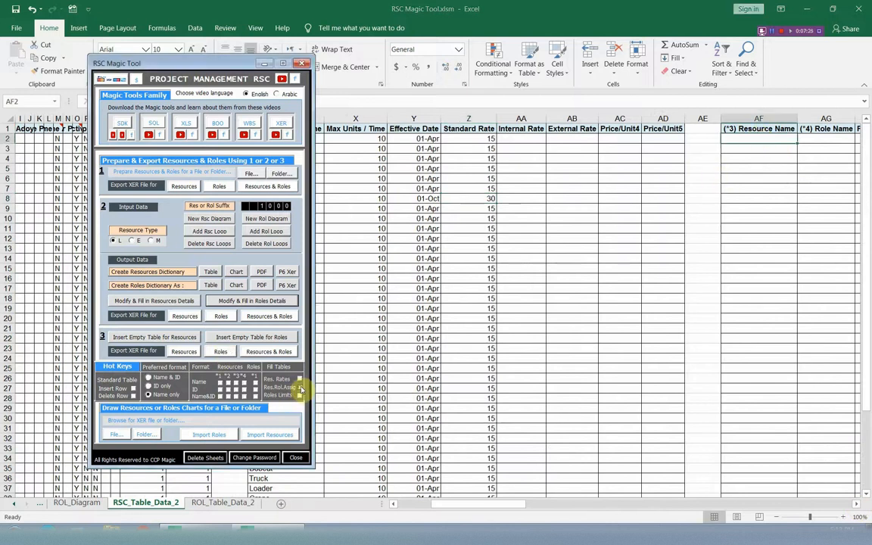
{"action": "left_click", "coordinate": [439, 303]}
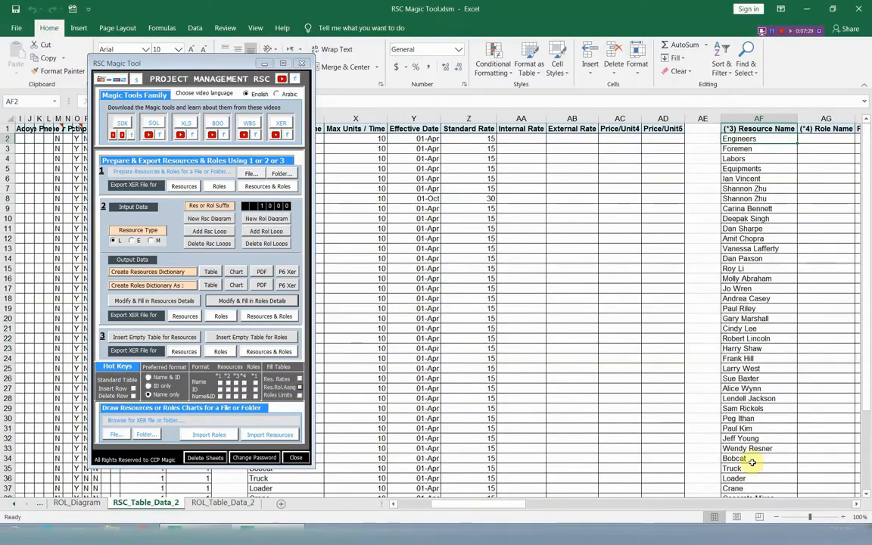
Delete the Engineers, Foremen, Labors and Equipments rows from the start of the resource role assignment table
{"action": "left_click", "coordinate": [857, 505]}
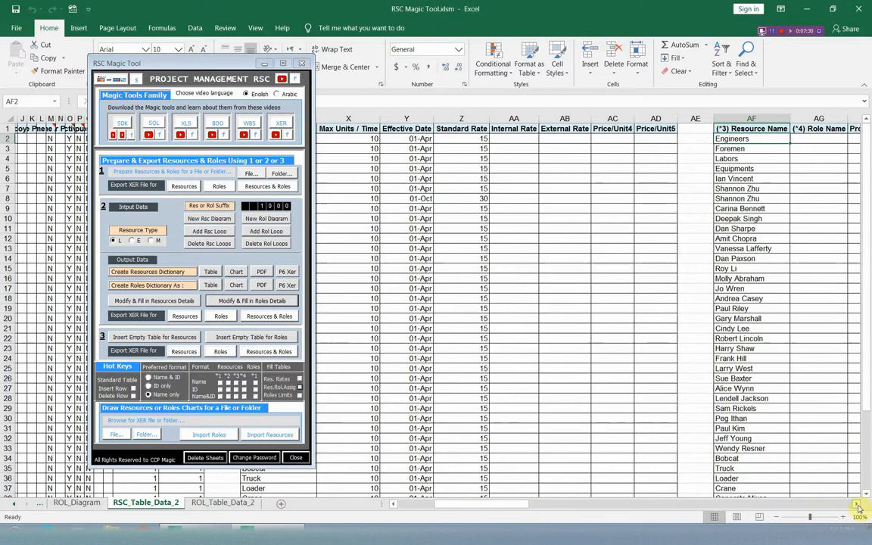
{"action": "left_click", "coordinate": [858, 505]}
{"action": "left_click", "coordinate": [858, 506]}
{"action": "left_click", "coordinate": [858, 505]}
{"action": "left_click", "coordinate": [857, 506]}
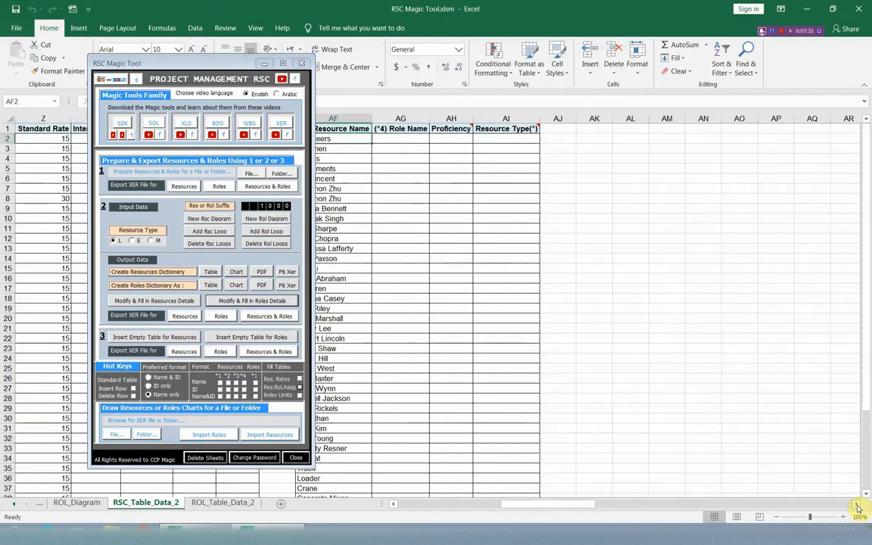
{"action": "left_click_drag", "start_coordinate": [165, 66], "coordinate": [596, 84]}
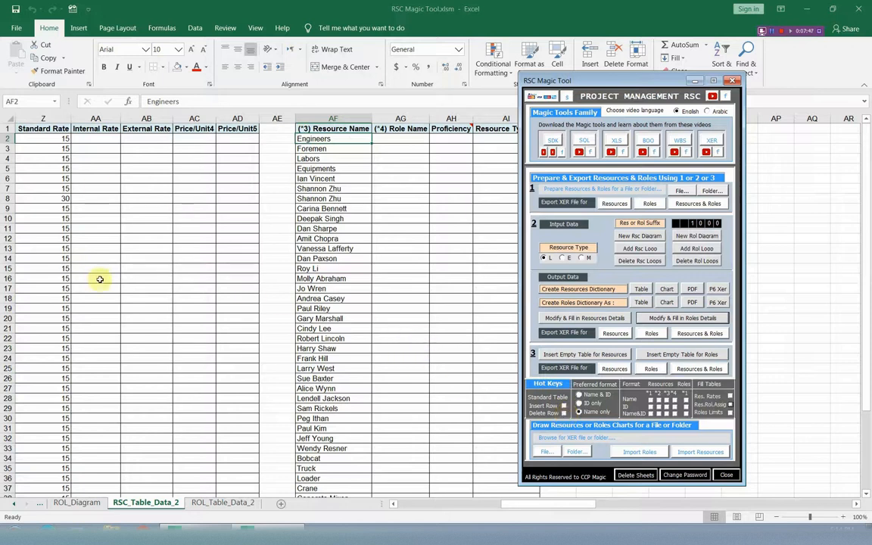
{"action": "left_click", "coordinate": [350, 140]}
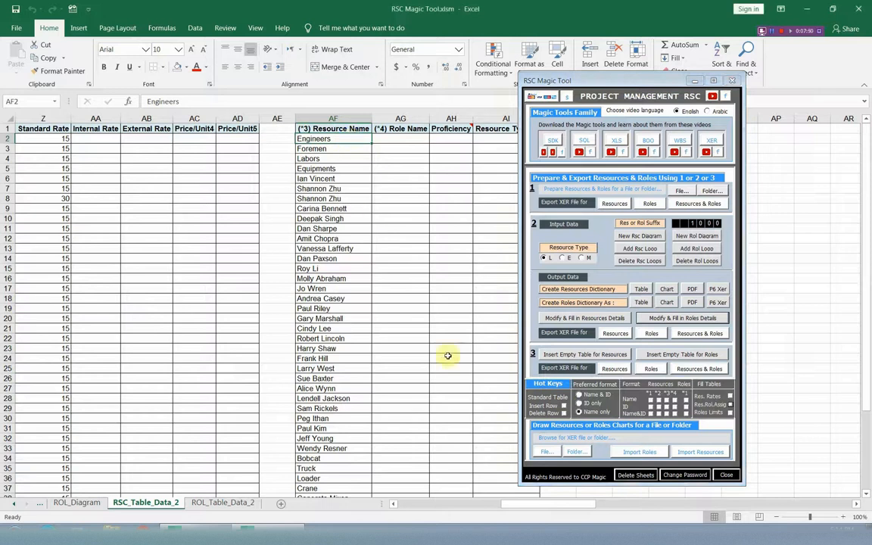
{"action": "left_click", "coordinate": [565, 414]}
{"action": "left_click", "coordinate": [565, 414]}
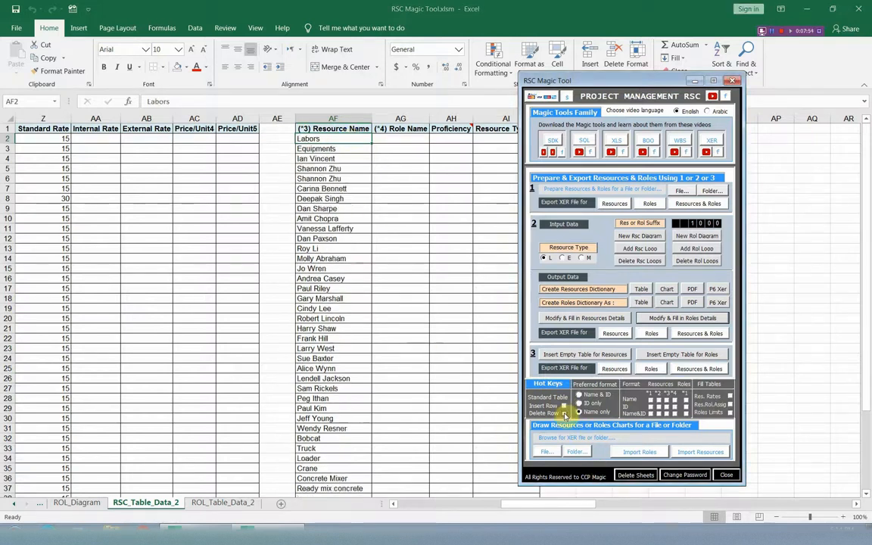
{"action": "left_click", "coordinate": [565, 414]}
{"action": "left_click", "coordinate": [565, 415]}
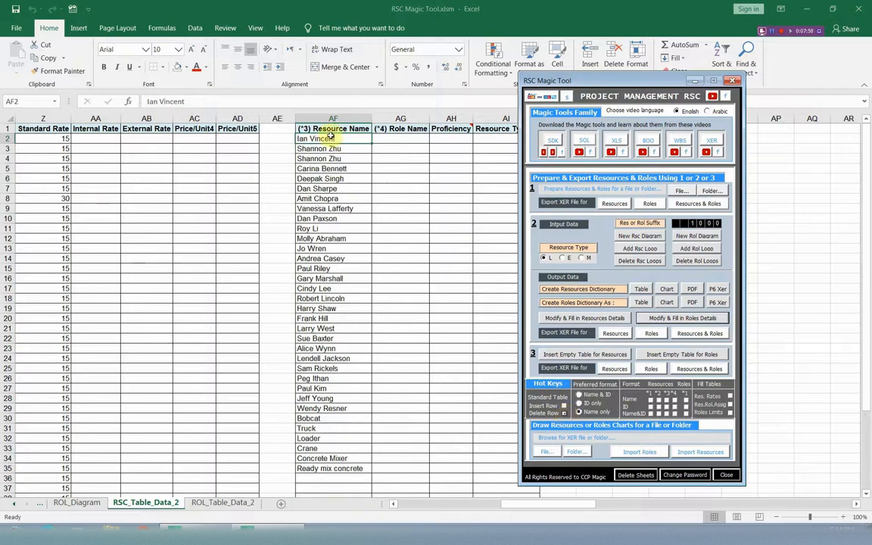
Delete the six rows from Bobcat to Ready mix concrete (starting at AF30) from the resource role assignment table
{"action": "left_click_drag", "start_coordinate": [353, 148], "coordinate": [351, 158]}
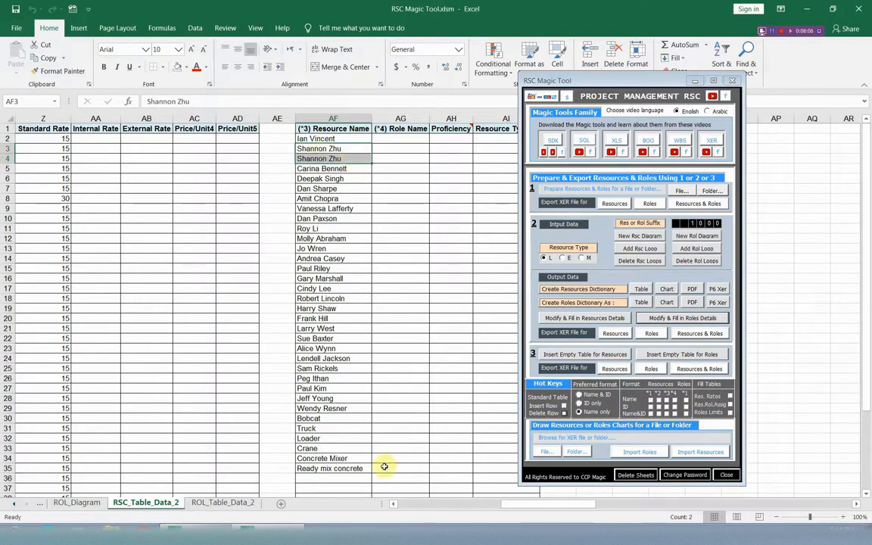
{"action": "left_click", "coordinate": [338, 420]}
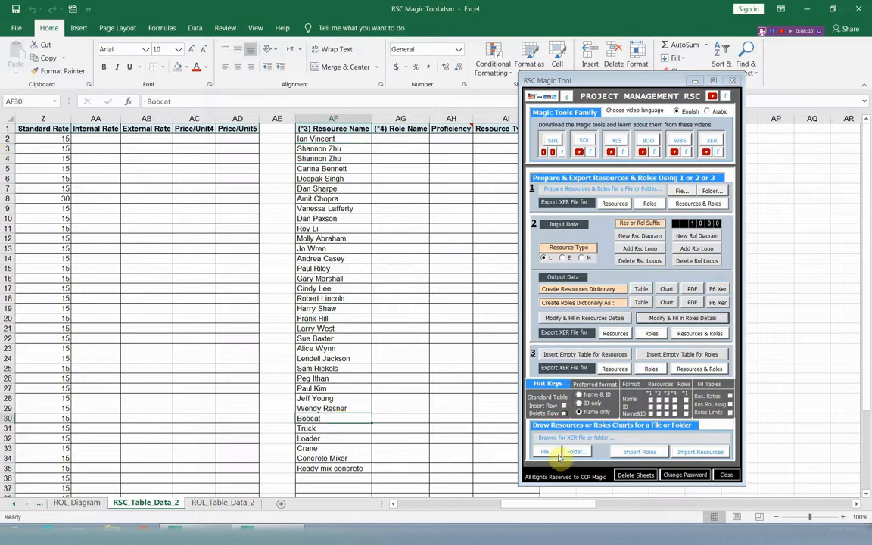
{"action": "left_click", "coordinate": [564, 415]}
{"action": "left_click", "coordinate": [564, 415]}
{"action": "left_click", "coordinate": [565, 415]}
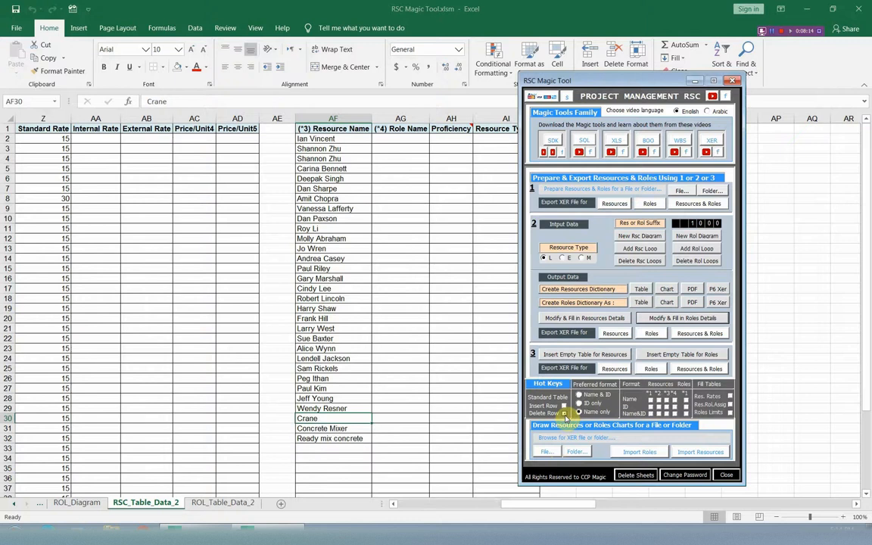
{"action": "left_click", "coordinate": [565, 415]}
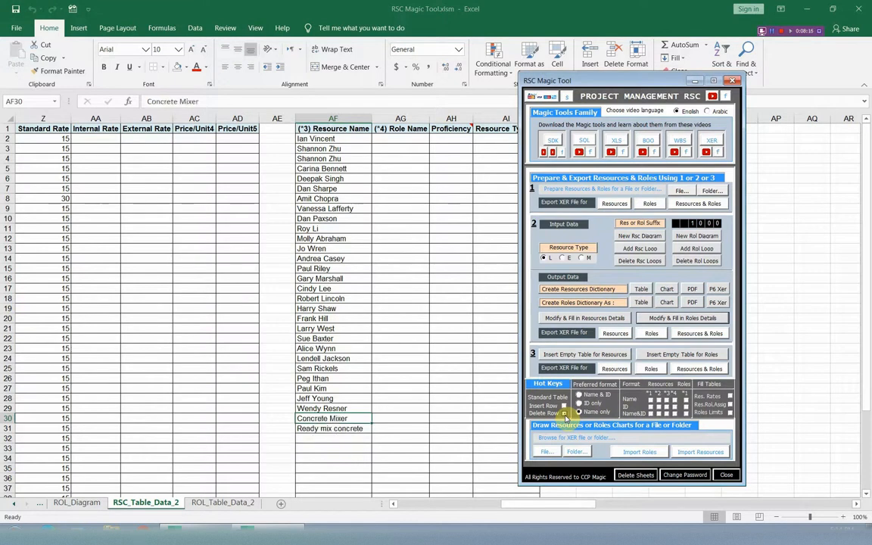
{"action": "left_click", "coordinate": [565, 415]}
{"action": "left_click", "coordinate": [565, 415]}
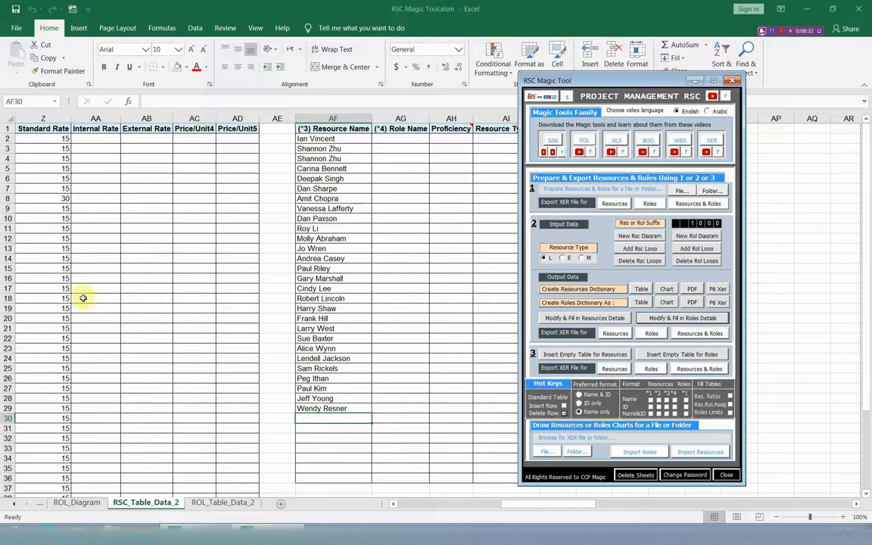
Fill the role limits table on the ROL_Table_Data_2 sheet with all role names, replacing any old data
{"action": "left_click", "coordinate": [695, 82]}
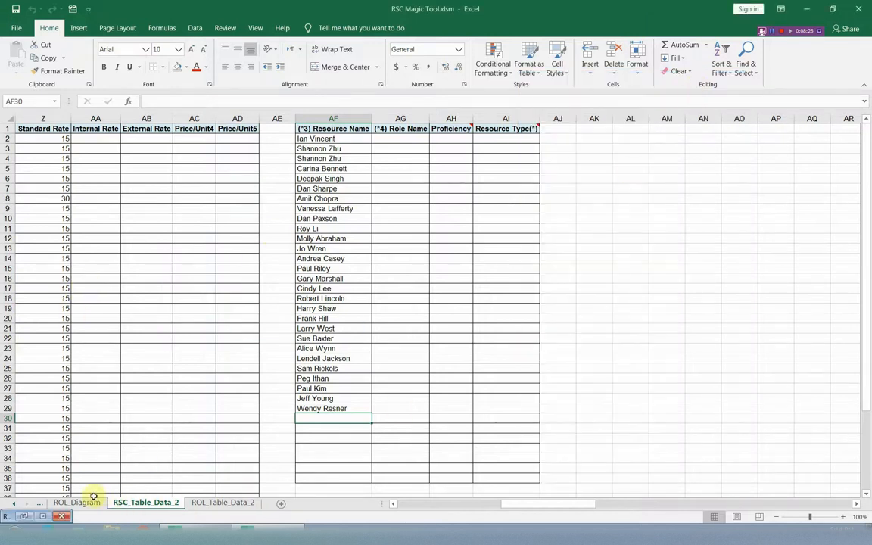
{"action": "left_click", "coordinate": [222, 502]}
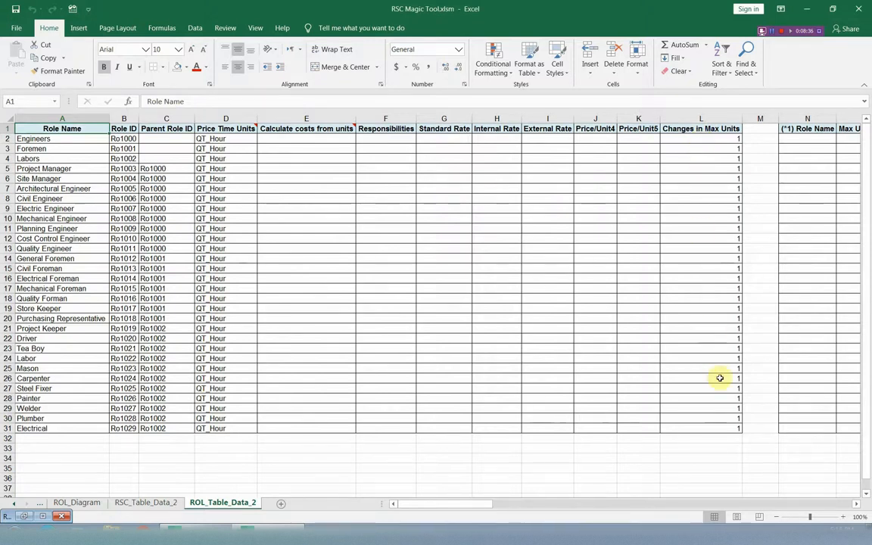
{"action": "left_click", "coordinate": [857, 504]}
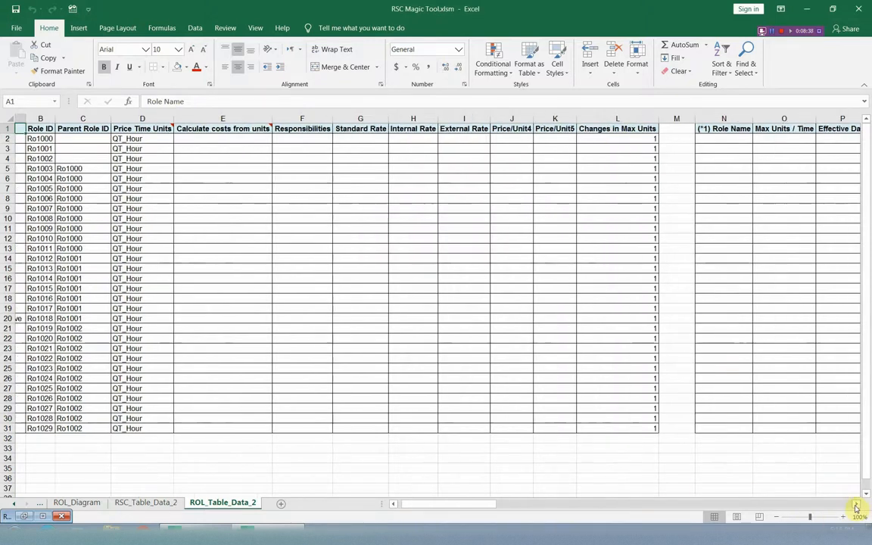
{"action": "left_click_drag", "start_coordinate": [857, 507], "coordinate": [857, 502]}
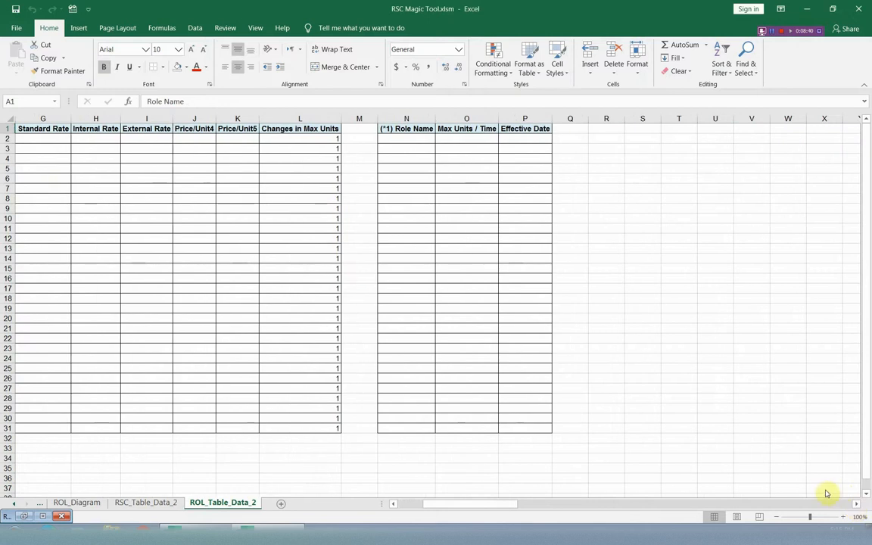
{"action": "right_click", "coordinate": [242, 387]}
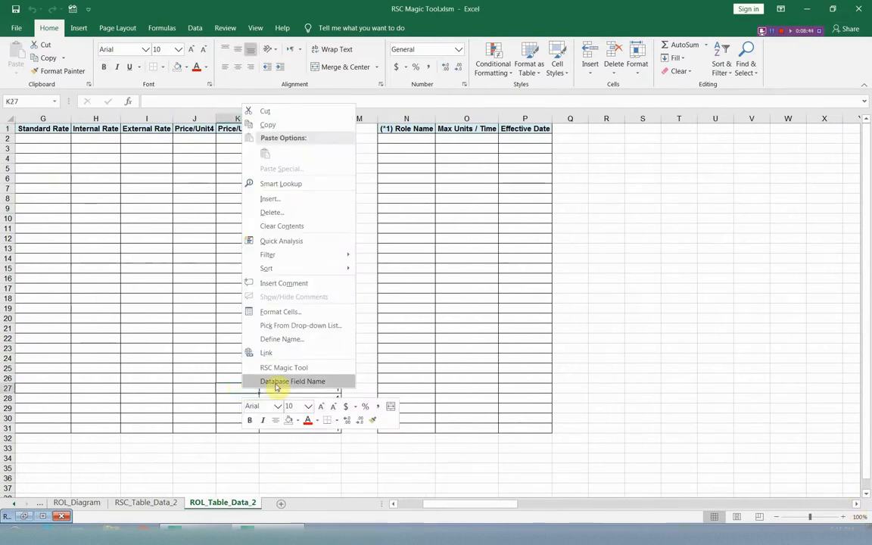
{"action": "left_click", "coordinate": [282, 368]}
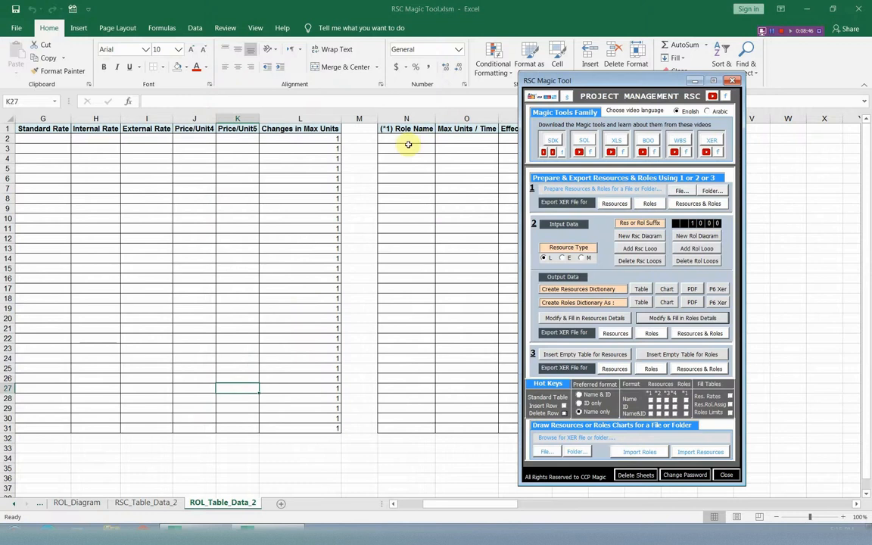
{"action": "left_click", "coordinate": [731, 415]}
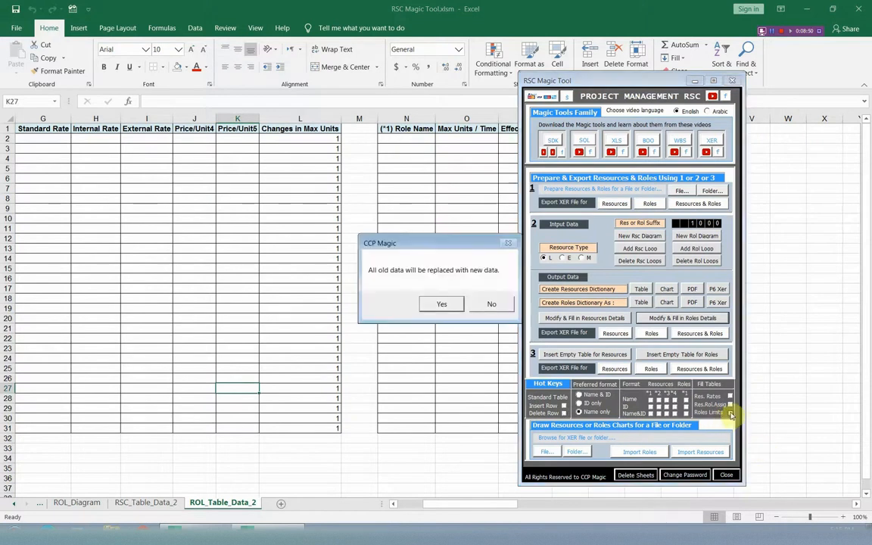
{"action": "left_click", "coordinate": [453, 303]}
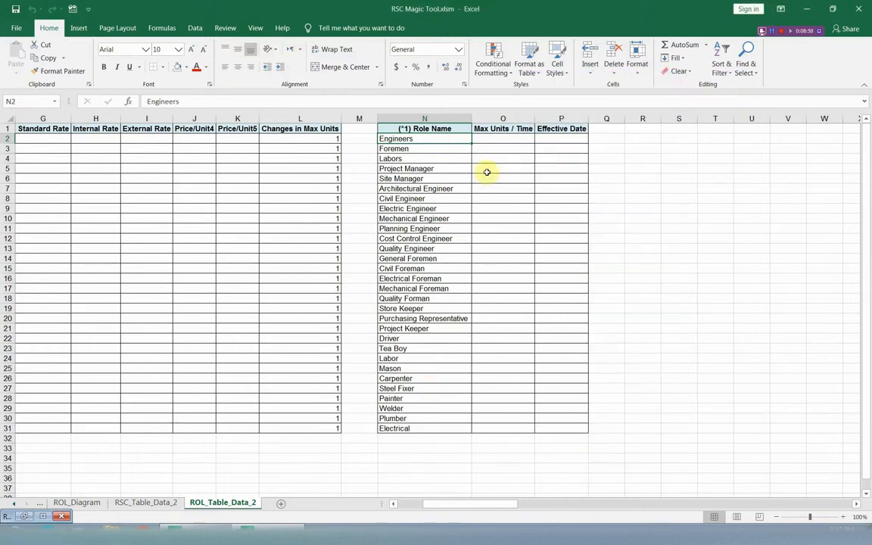
Enter 100 as the Max Units / Time of Engineers (O2) and copy its value down to all remaining roles (O3:O31)
{"action": "left_click", "coordinate": [504, 139]}
{"action": "type", "text": "100"}
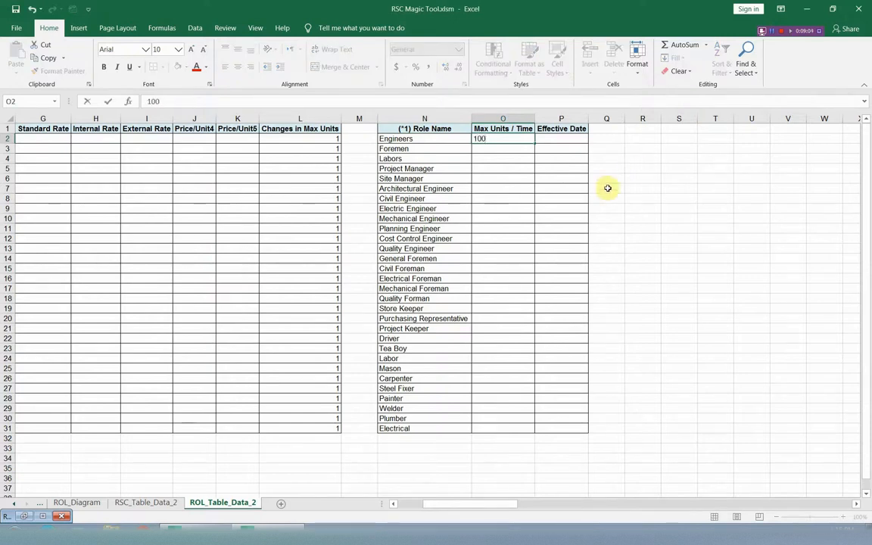
{"action": "left_click", "coordinate": [527, 168]}
{"action": "left_click", "coordinate": [510, 140]}
{"action": "right_click", "coordinate": [511, 139]}
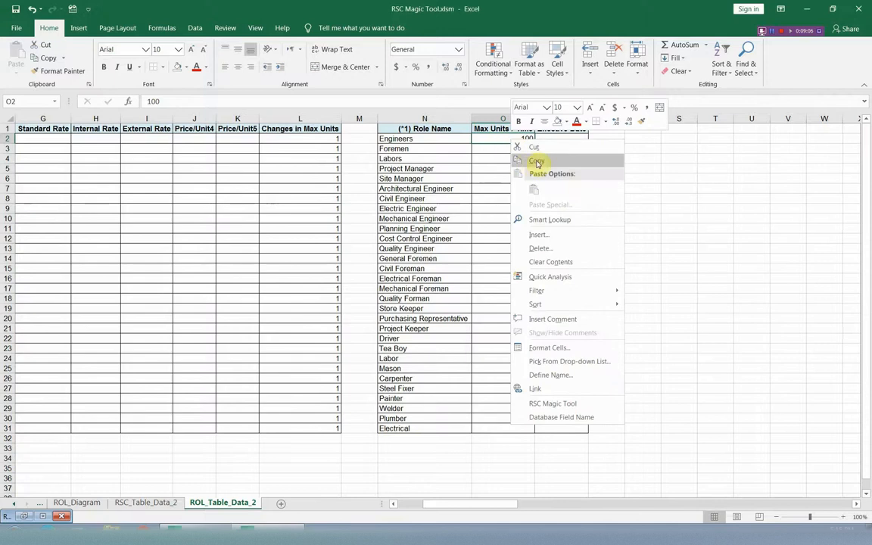
{"action": "left_click", "coordinate": [536, 162]}
{"action": "left_click_drag", "start_coordinate": [500, 149], "coordinate": [493, 429]}
{"action": "right_click", "coordinate": [493, 428]}
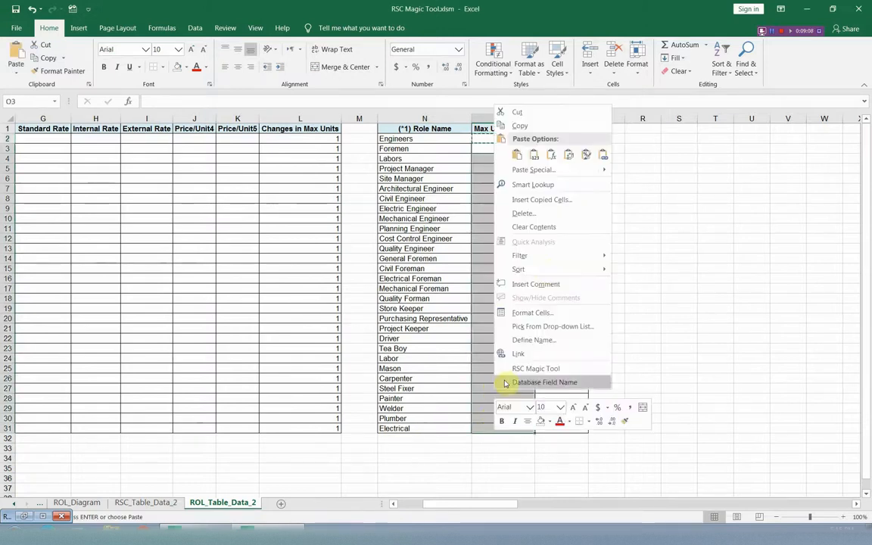
{"action": "left_click", "coordinate": [535, 155]}
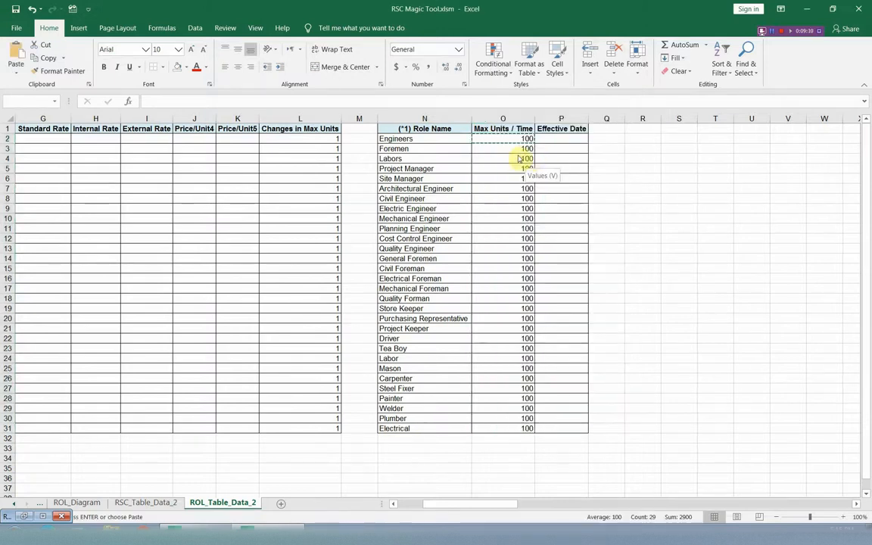
Enter 1-04 as the Effective Date of Engineers (P2) and copy it down to all remaining roles (P3:P31)
{"action": "left_click", "coordinate": [561, 140]}
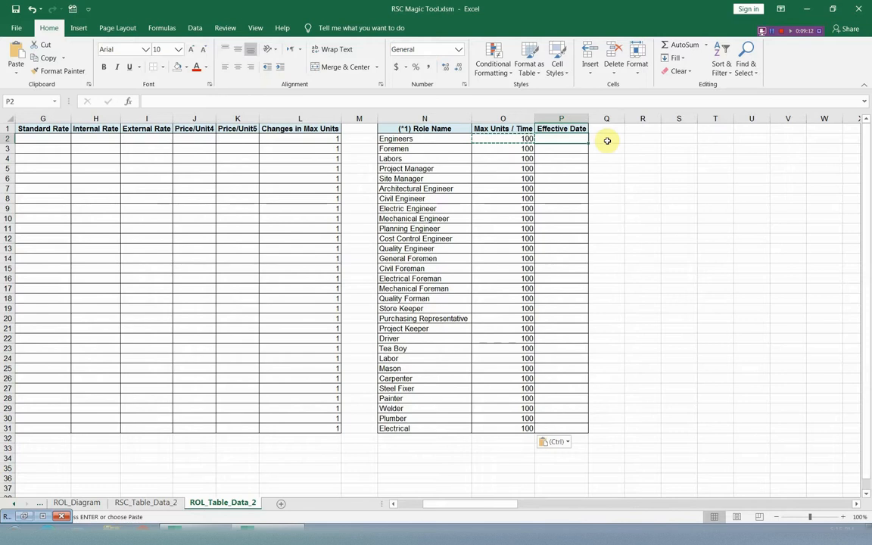
{"action": "type", "text": "1-0"}
{"action": "type", "text": "4"}
{"action": "key", "text": "Return"}
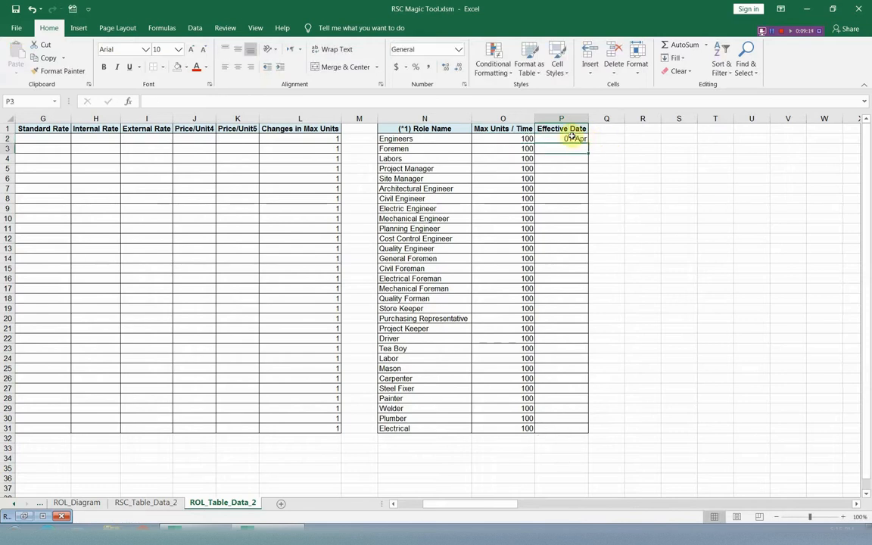
{"action": "right_click", "coordinate": [573, 138]}
{"action": "left_click", "coordinate": [599, 157]}
{"action": "left_click_drag", "start_coordinate": [562, 149], "coordinate": [552, 424]}
{"action": "right_click", "coordinate": [577, 421]}
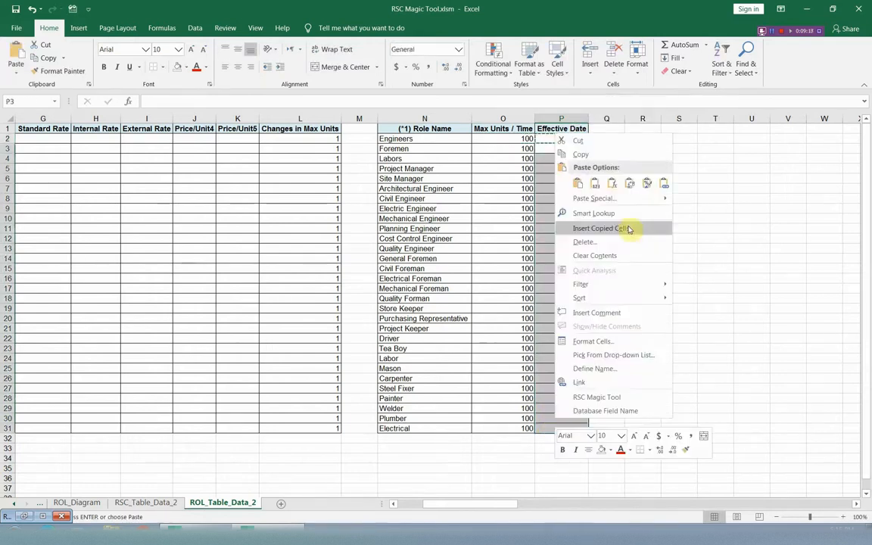
{"action": "left_click", "coordinate": [596, 187]}
Delete the Engineers, Foremen and Labors rows from the role limits table, starting at N2, with RSC Magic Tool
{"action": "left_click", "coordinate": [421, 141]}
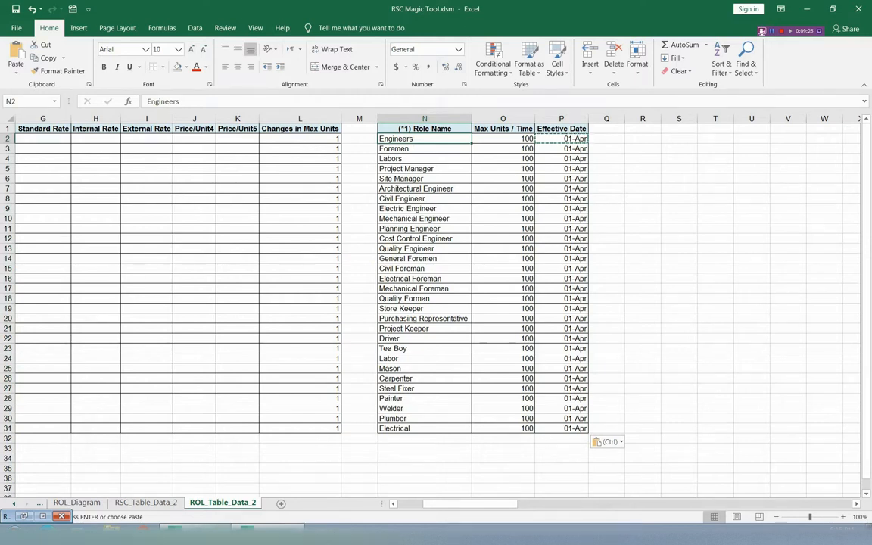
{"action": "left_click", "coordinate": [248, 534]}
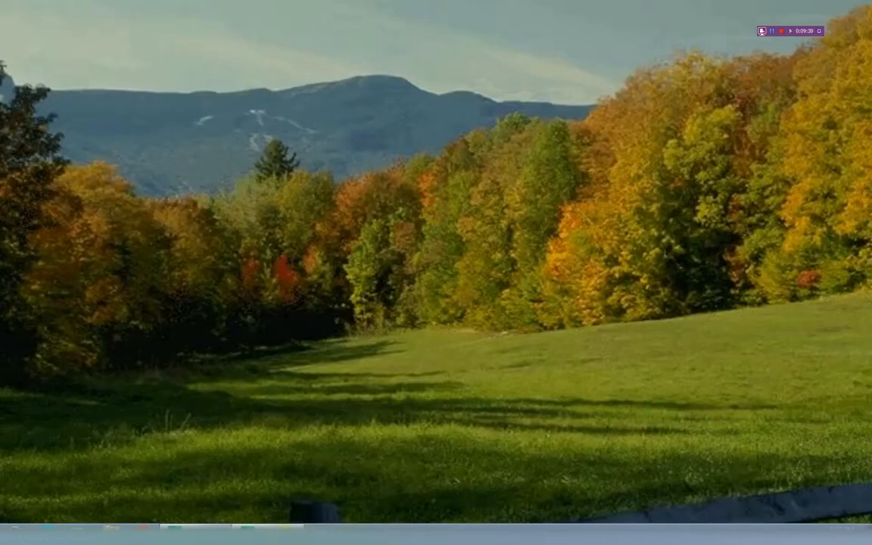
{"action": "left_click", "coordinate": [249, 534]}
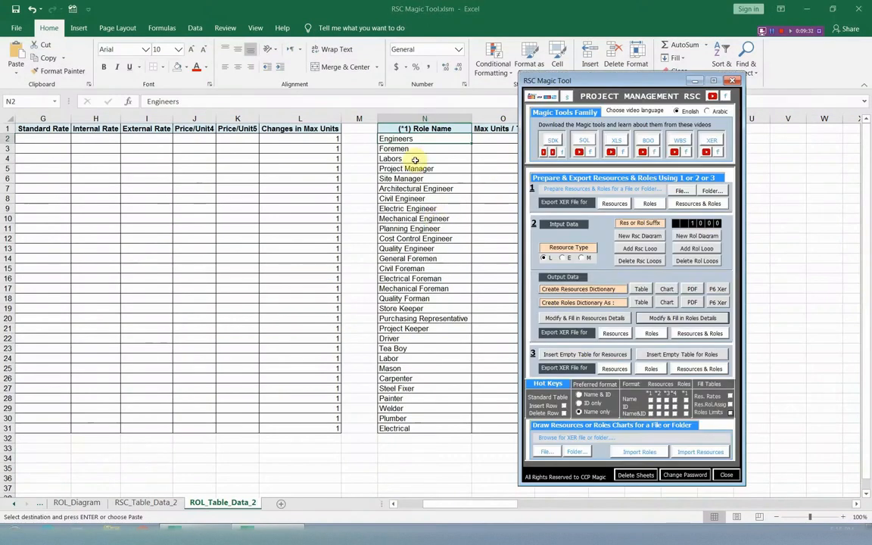
{"action": "left_click", "coordinate": [565, 415]}
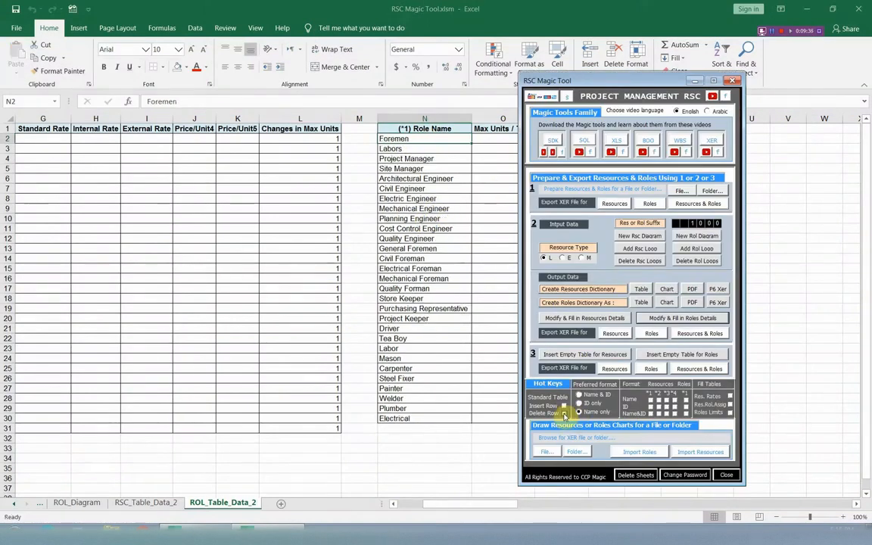
{"action": "left_click", "coordinate": [564, 415]}
{"action": "left_click", "coordinate": [564, 415]}
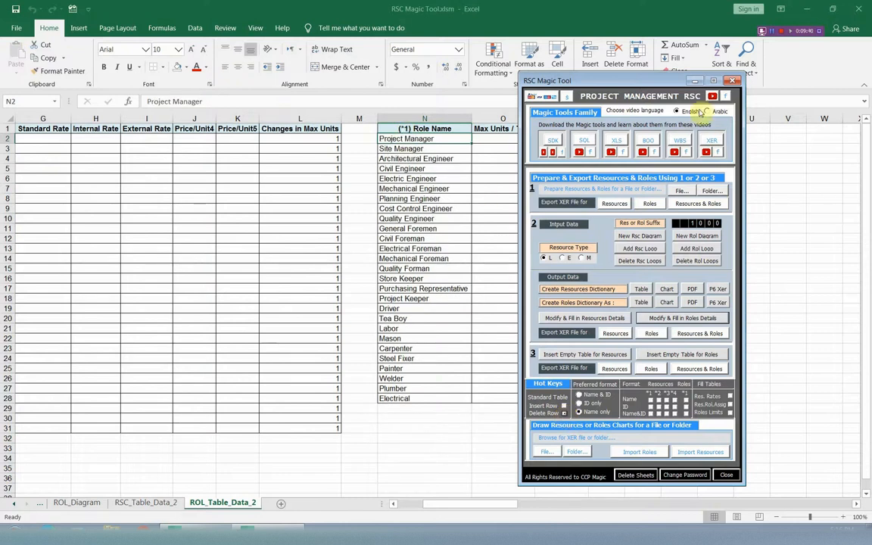
{"action": "left_click", "coordinate": [694, 81]}
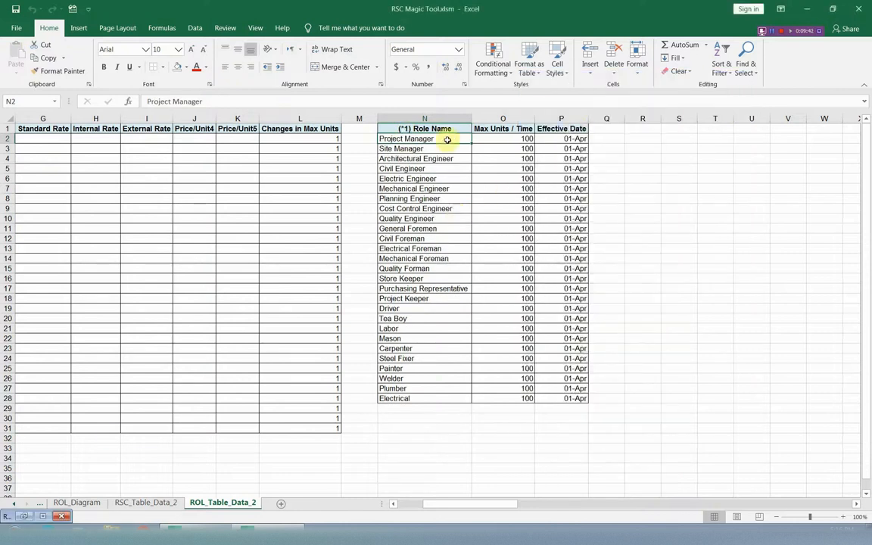
Copy the role names N2:N28 into the Role Name column of the resource role assignment table on RSC_Table_Data_2, starting at AG2
{"action": "left_click_drag", "start_coordinate": [447, 140], "coordinate": [432, 398]}
{"action": "right_click", "coordinate": [437, 316]}
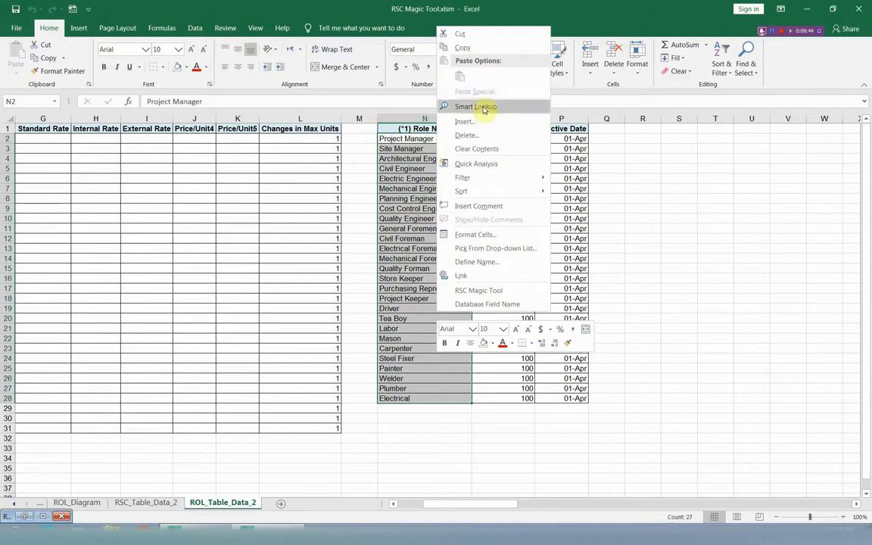
{"action": "left_click", "coordinate": [454, 47]}
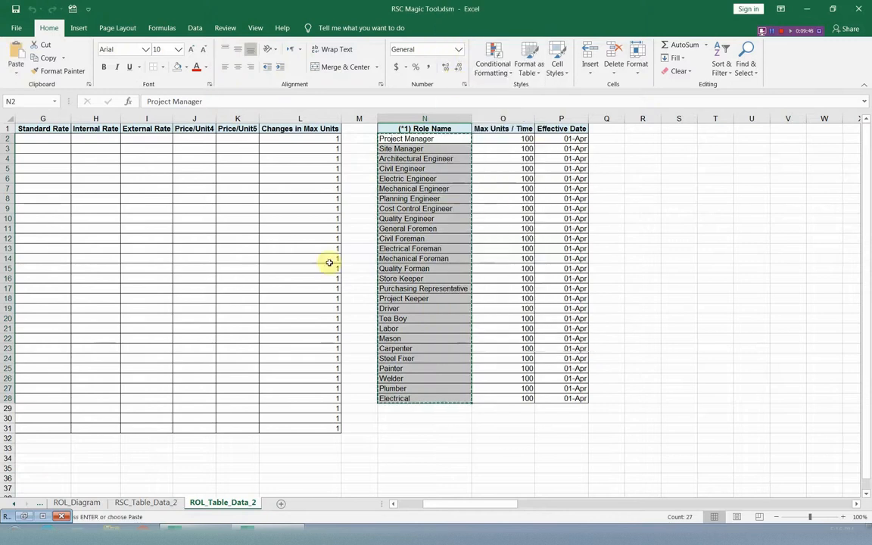
{"action": "left_click", "coordinate": [144, 503]}
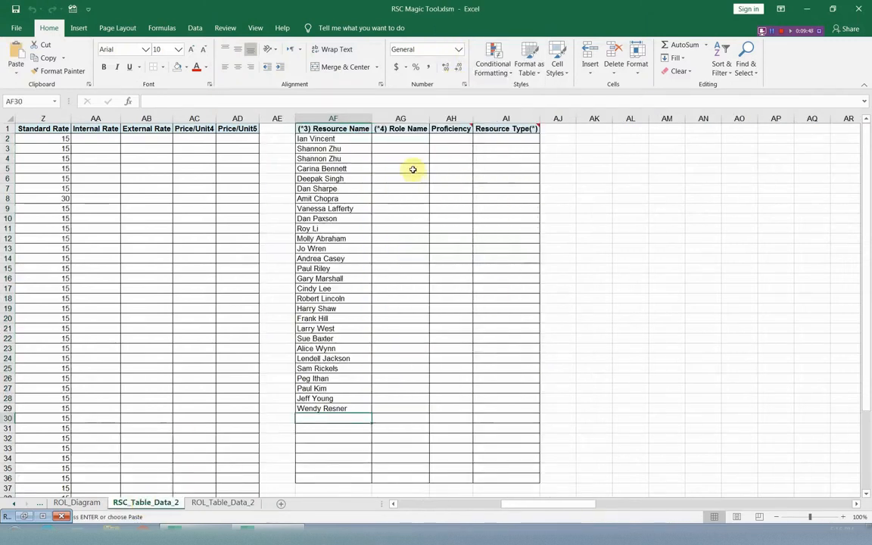
{"action": "left_click", "coordinate": [402, 139]}
{"action": "right_click", "coordinate": [402, 140]}
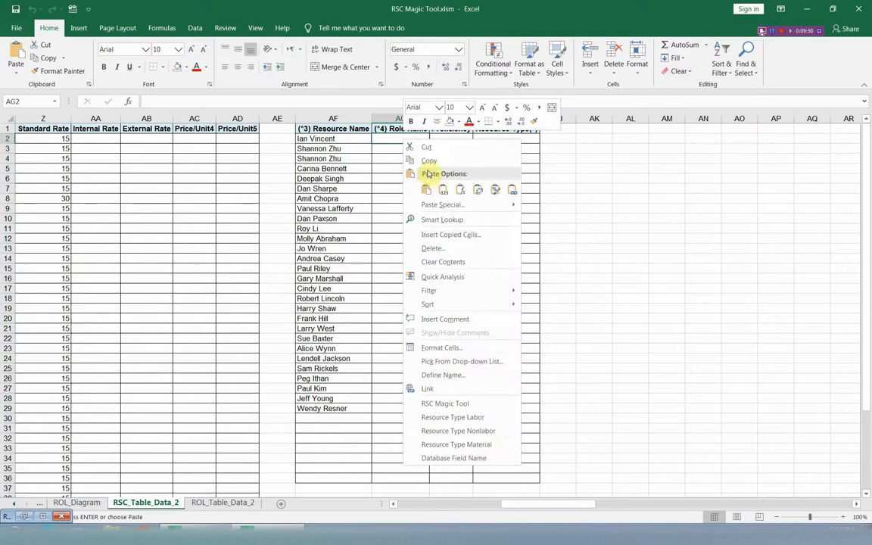
{"action": "left_click", "coordinate": [424, 189]}
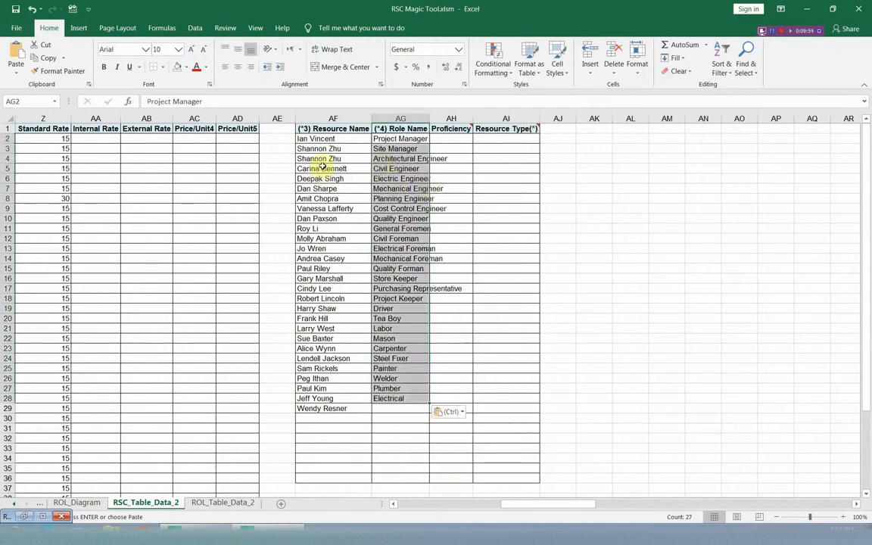
Insert a blank cell at AG4 in the Role Name column, shifting the cells below it down
{"action": "left_click", "coordinate": [397, 159]}
{"action": "right_click", "coordinate": [398, 160]}
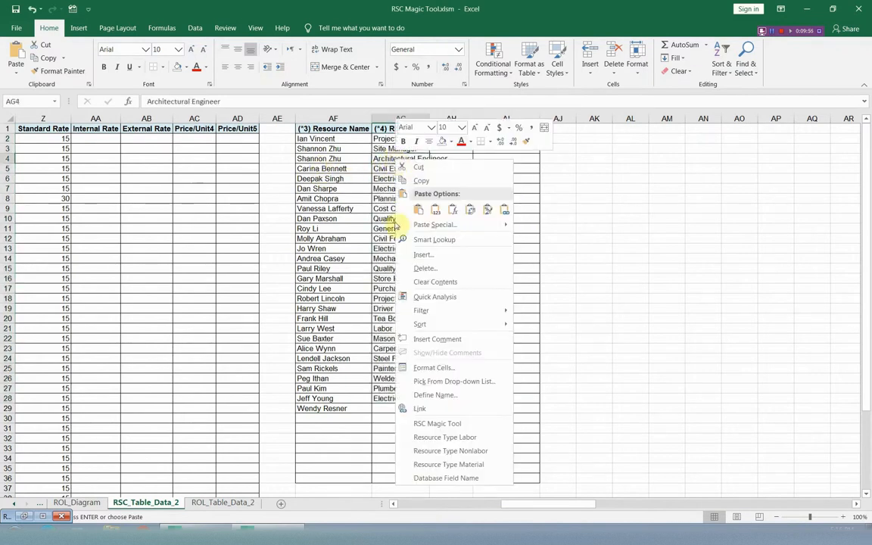
{"action": "left_click", "coordinate": [426, 256]}
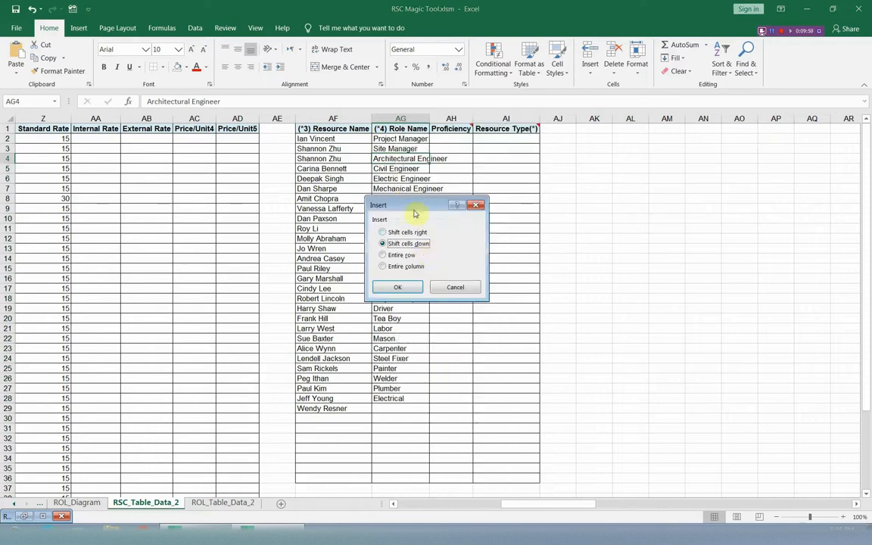
{"action": "left_click", "coordinate": [406, 292]}
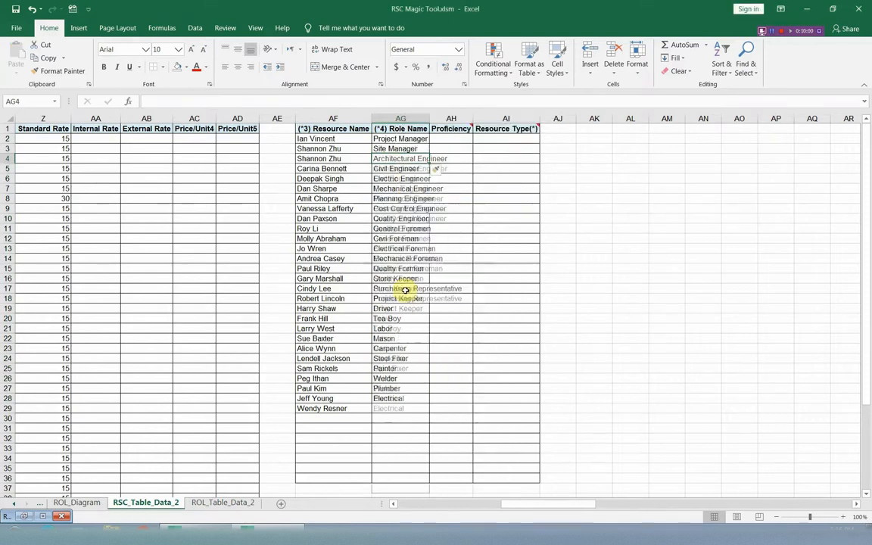
Copy Civil Engineer from AG6 into AG4 as the second role of the resource listed in AF3:AF4
{"action": "left_click", "coordinate": [398, 180]}
{"action": "right_click", "coordinate": [398, 181]}
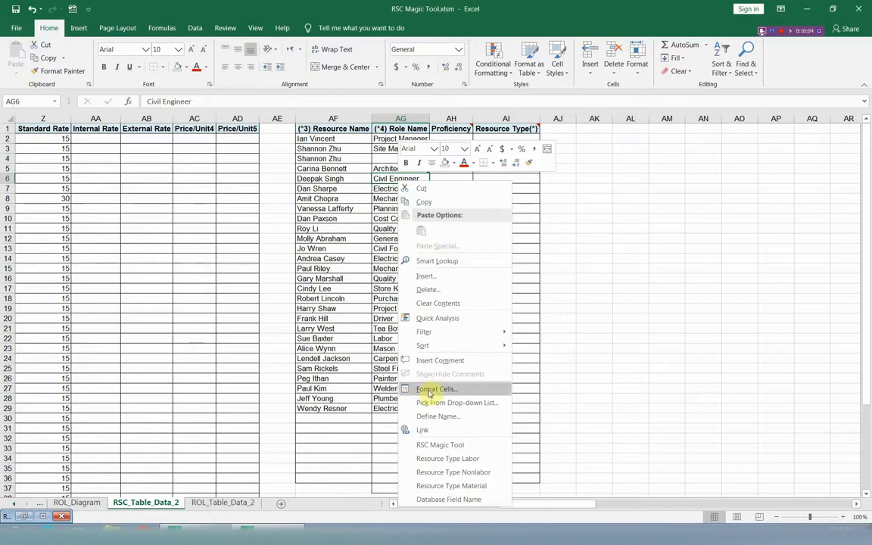
{"action": "left_click", "coordinate": [425, 203]}
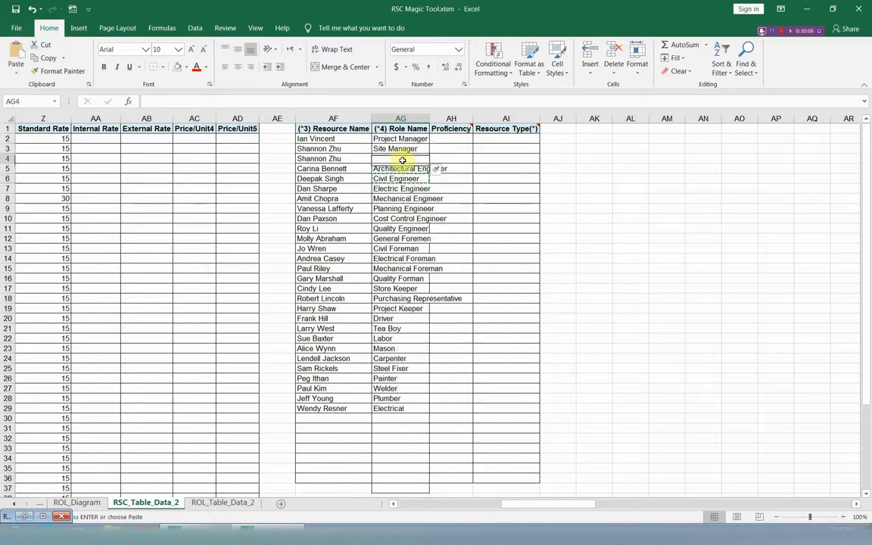
{"action": "right_click", "coordinate": [405, 159]}
{"action": "left_click", "coordinate": [426, 210]}
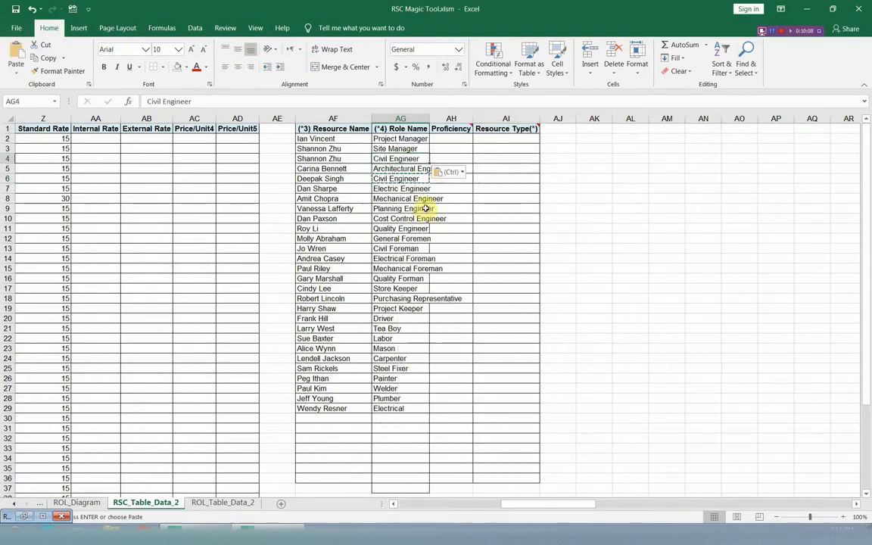
{"action": "left_click_drag", "start_coordinate": [334, 149], "coordinate": [335, 159]}
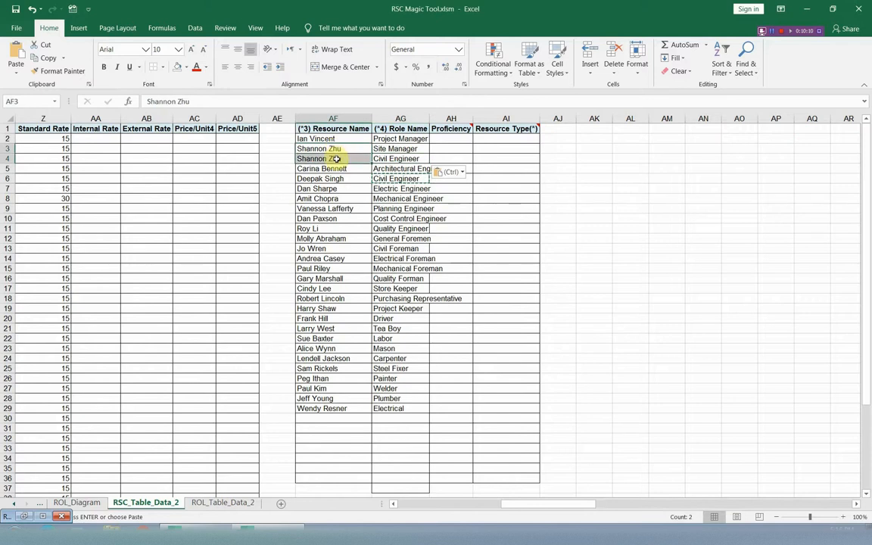
Reopen RSC Magic Tool and export an XER file for Resources & Roles from the filled-in detail tables
{"action": "left_click_drag", "start_coordinate": [555, 504], "coordinate": [512, 508]}
{"action": "left_click_drag", "start_coordinate": [445, 506], "coordinate": [442, 333]}
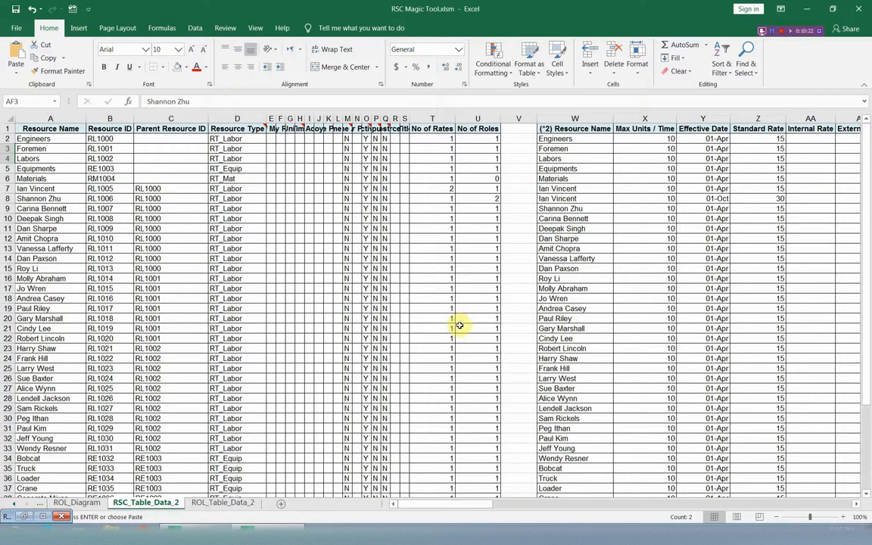
{"action": "right_click", "coordinate": [574, 328]}
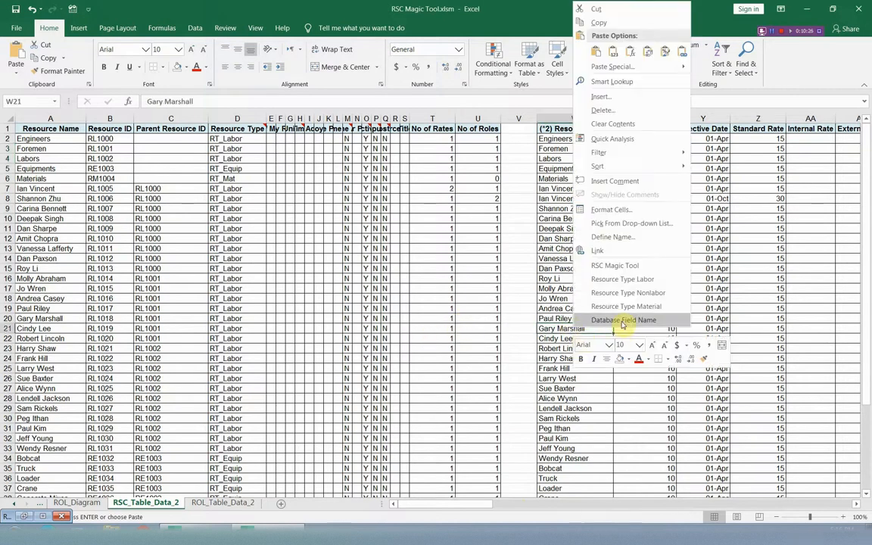
{"action": "left_click", "coordinate": [614, 265]}
{"action": "left_click_drag", "start_coordinate": [644, 81], "coordinate": [604, 81]}
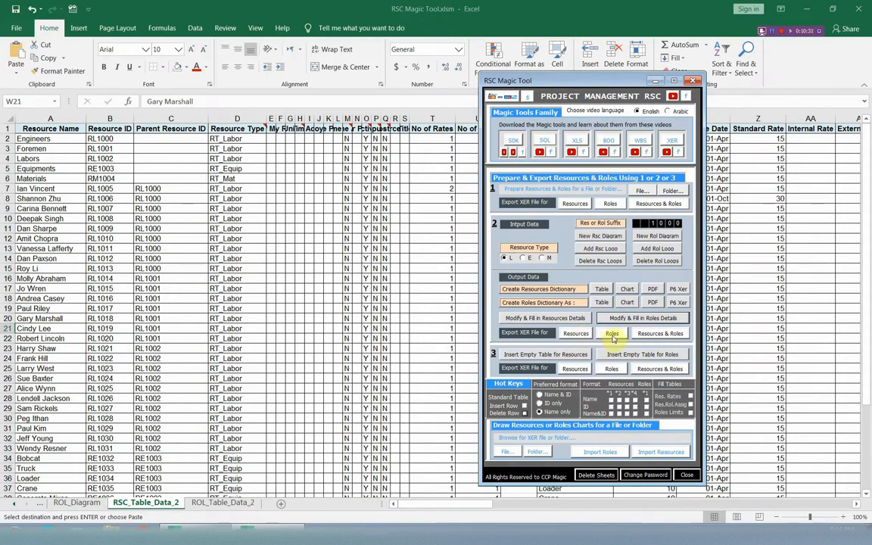
{"action": "left_click", "coordinate": [659, 334]}
{"action": "left_click", "coordinate": [502, 311]}
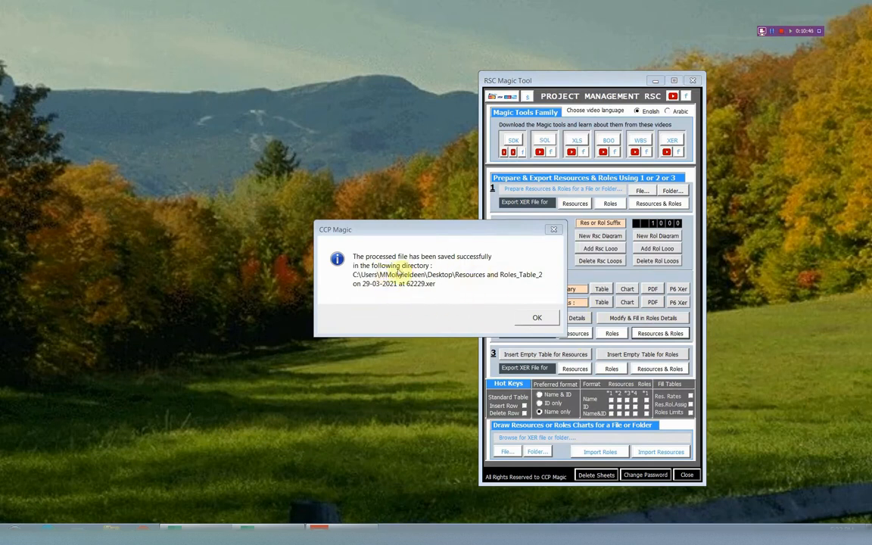
{"action": "left_click", "coordinate": [537, 316]}
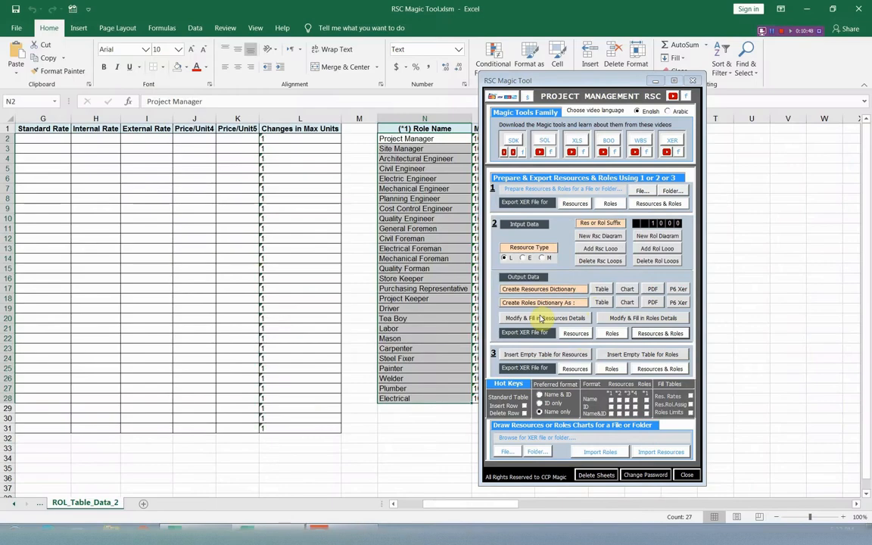
On the RSC_Table_Data_2 sheet, insert two blank rows at row 19 of the resource table and delete them again
{"action": "left_click_drag", "start_coordinate": [582, 84], "coordinate": [616, 79]}
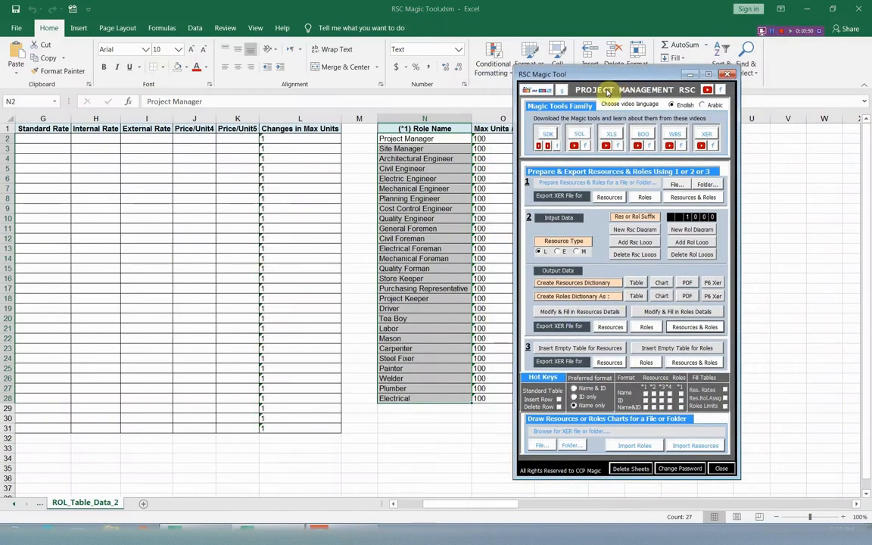
{"action": "left_click", "coordinate": [15, 503]}
{"action": "left_click", "coordinate": [79, 502]}
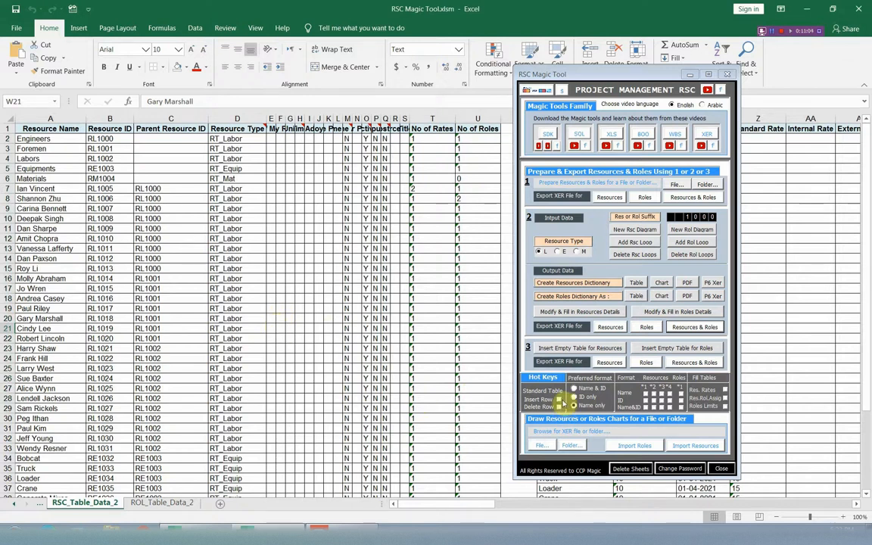
{"action": "left_click", "coordinate": [64, 307]}
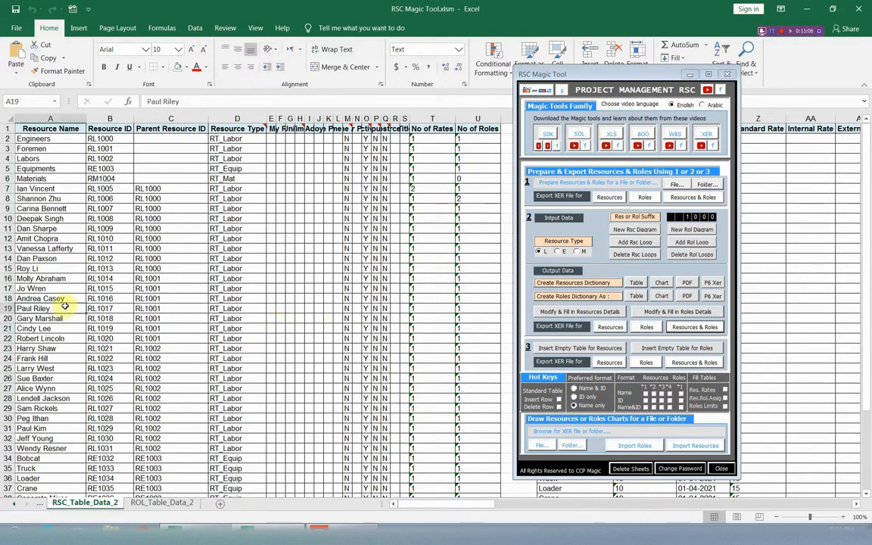
{"action": "left_click", "coordinate": [560, 399]}
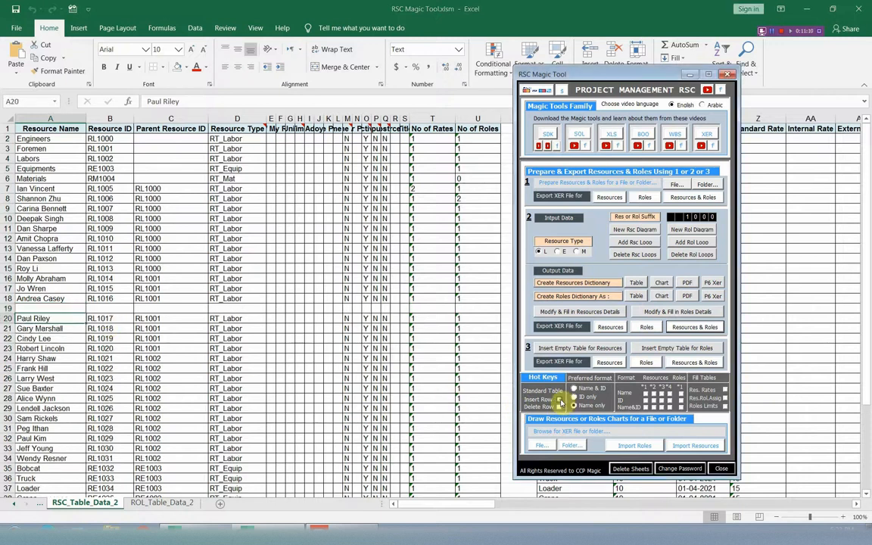
{"action": "left_click", "coordinate": [560, 400]}
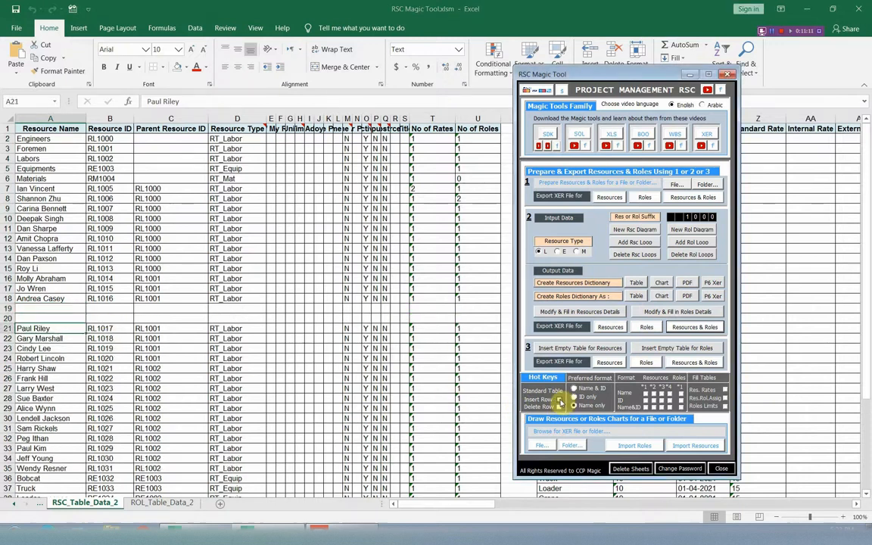
{"action": "left_click", "coordinate": [66, 309]}
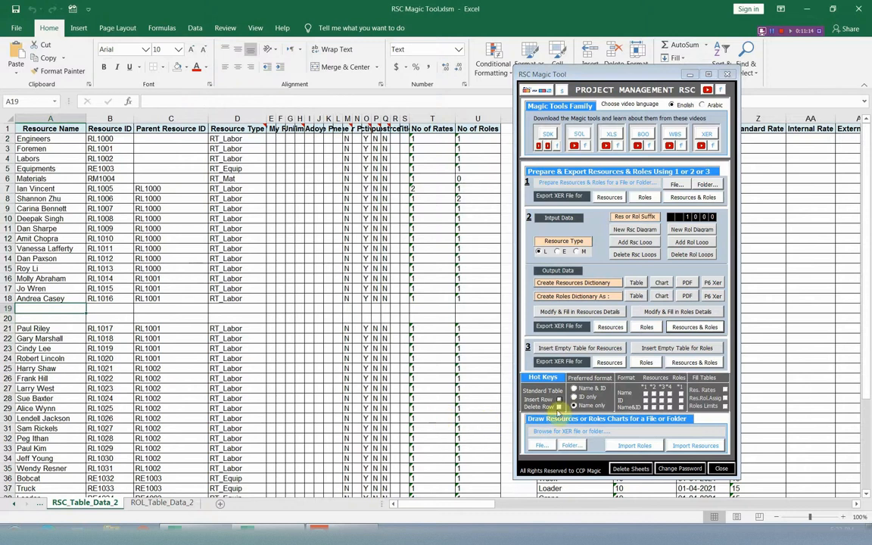
{"action": "left_click", "coordinate": [559, 407]}
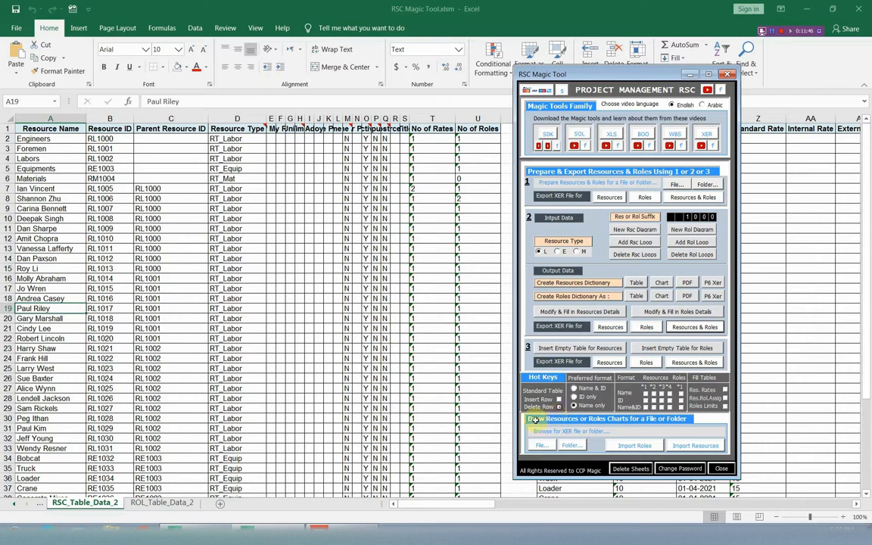
Switch to Primavera P6 and start an import in Primavera PM (XER) format with the Resource Only type
{"action": "left_click", "coordinate": [328, 532]}
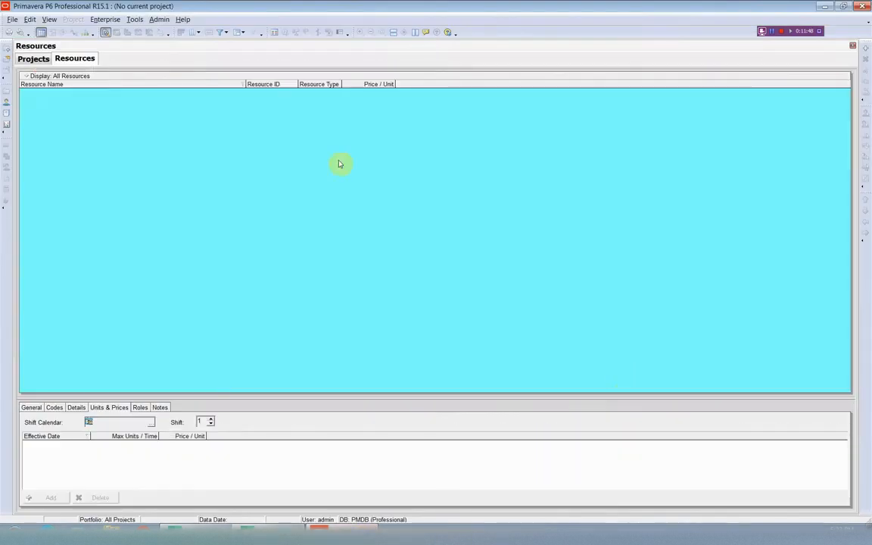
{"action": "left_click", "coordinate": [10, 22]}
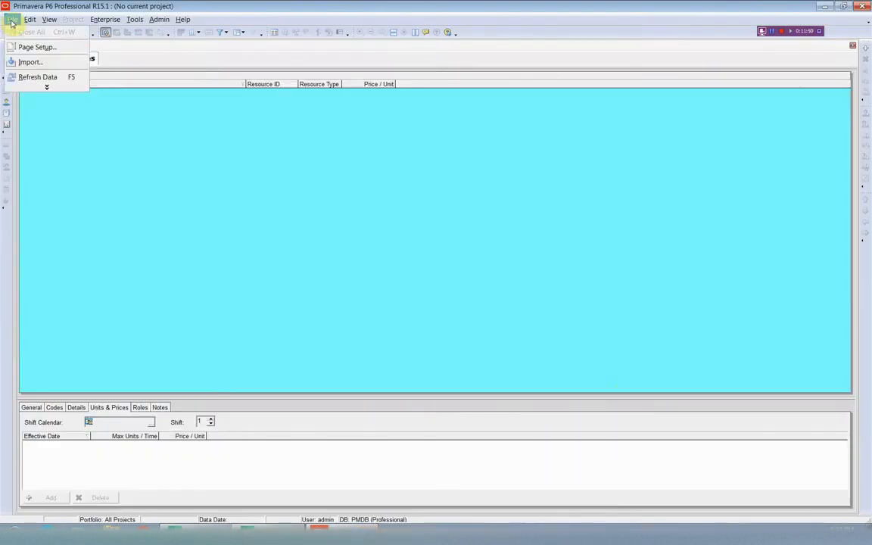
{"action": "left_click", "coordinate": [30, 62]}
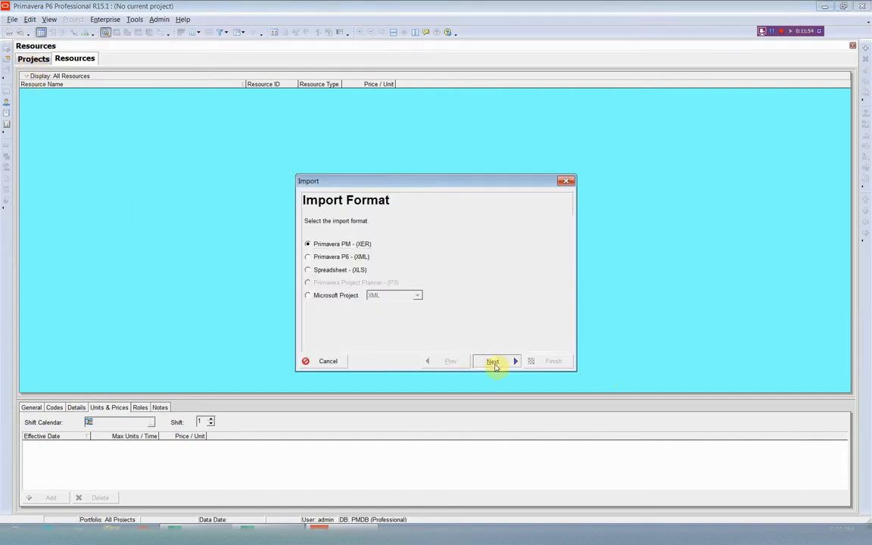
{"action": "left_click", "coordinate": [492, 362]}
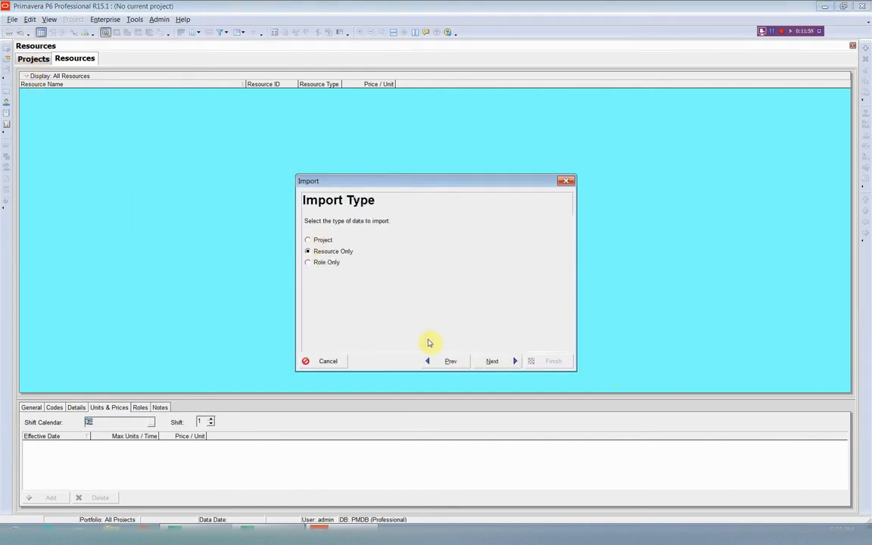
{"action": "left_click", "coordinate": [492, 361]}
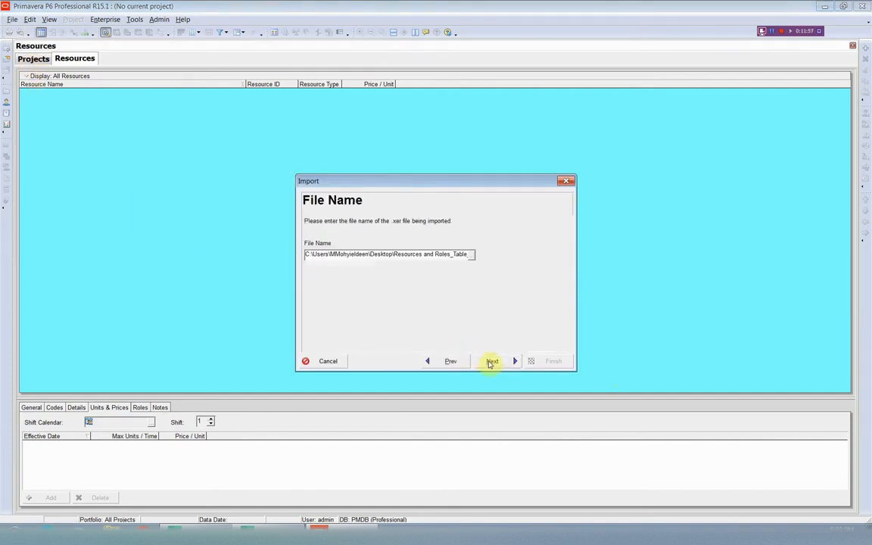
Choose "Resources and Roles_Table_2 on 29-03-2021 at 62229.xer" from the Desktop as the import file
{"action": "left_click", "coordinate": [471, 255]}
{"action": "left_click", "coordinate": [351, 321]}
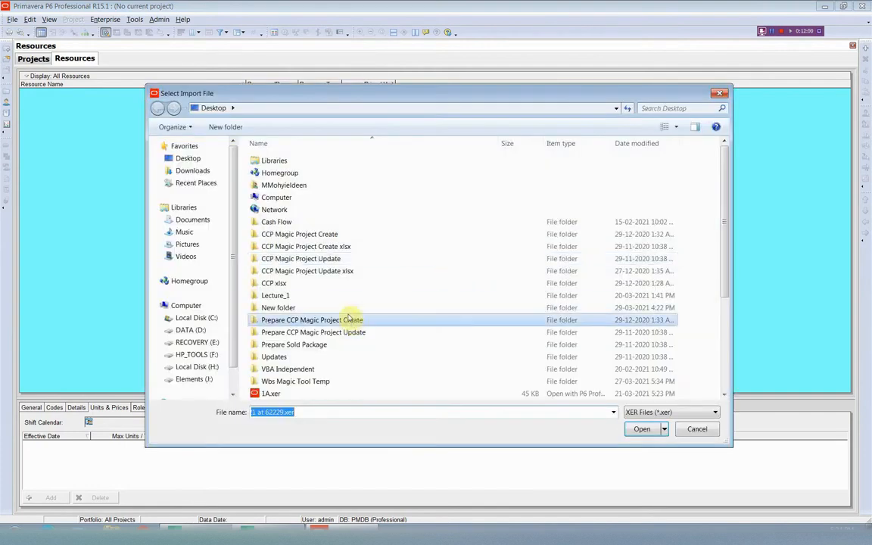
{"action": "scroll", "coordinate": [348, 304], "scroll_direction": "down", "scroll_amount": 4}
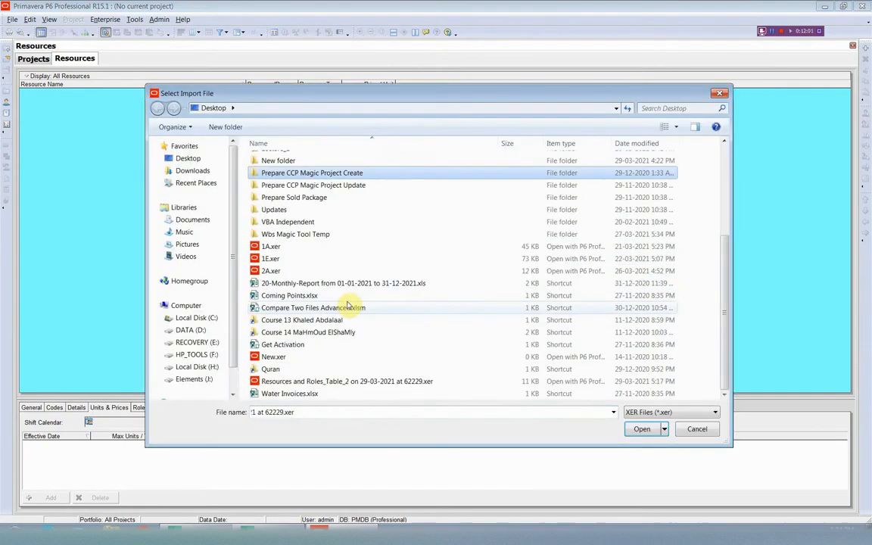
{"action": "left_click", "coordinate": [391, 382]}
{"action": "left_click", "coordinate": [642, 430]}
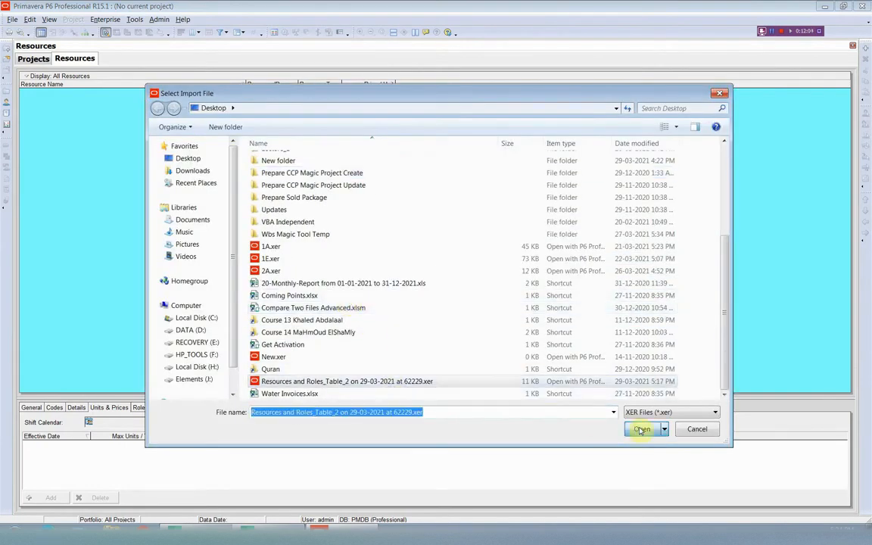
Run the resource import with Dollar as the matching currency and close the import wizard
{"action": "left_click", "coordinate": [492, 361]}
{"action": "left_click", "coordinate": [494, 361]}
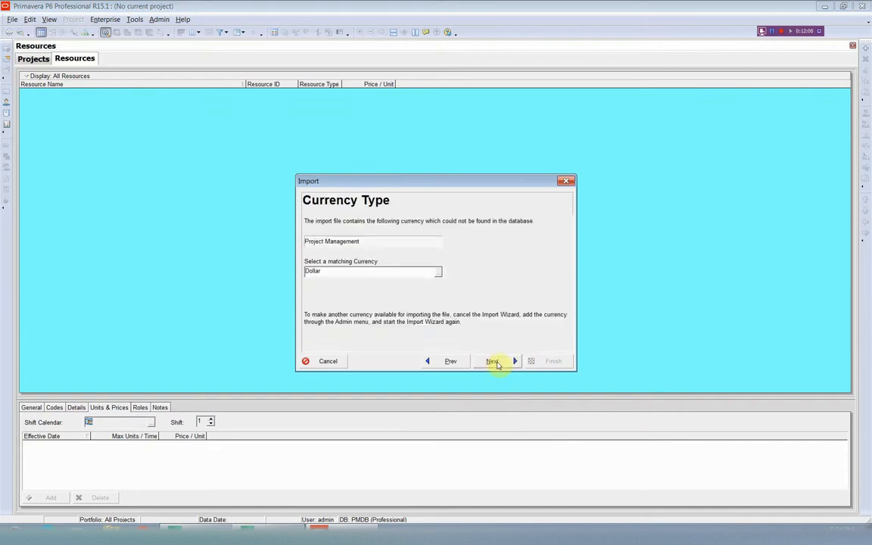
{"action": "left_click", "coordinate": [494, 361]}
{"action": "left_click", "coordinate": [551, 361]}
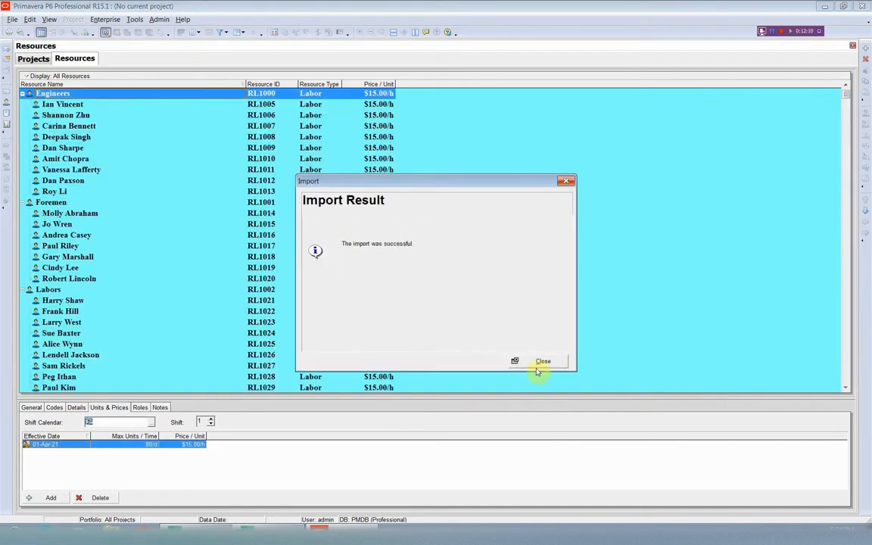
{"action": "left_click", "coordinate": [544, 363]}
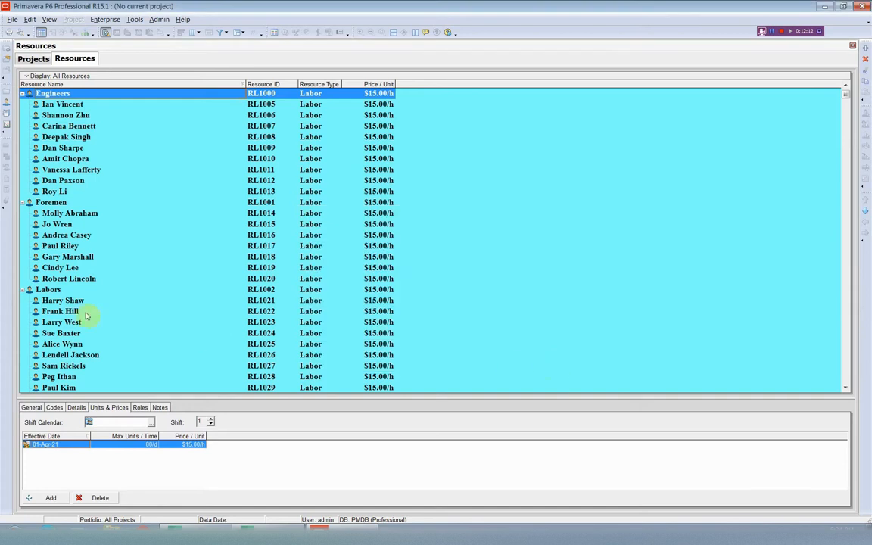
Check the units and prices of individual engineers and review the imported labor, equipment and material resources
{"action": "left_click", "coordinate": [112, 191]}
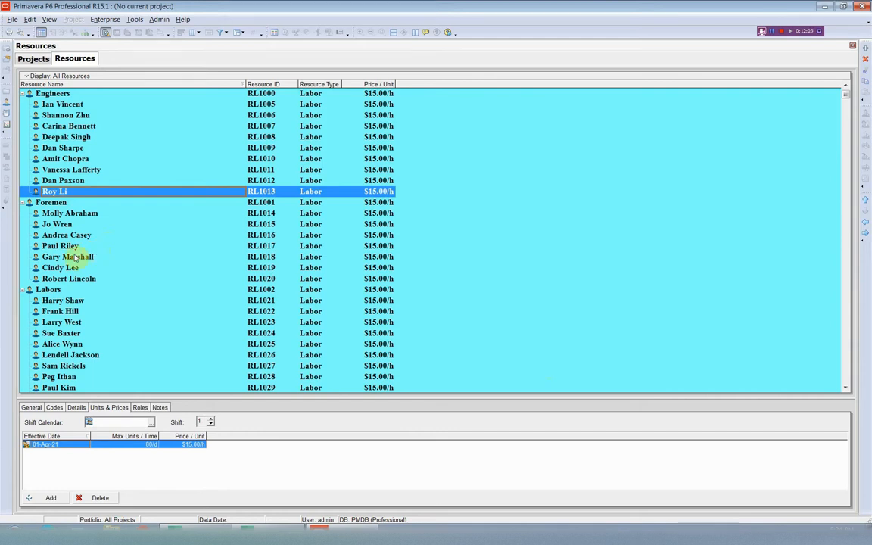
{"action": "left_click", "coordinate": [57, 104]}
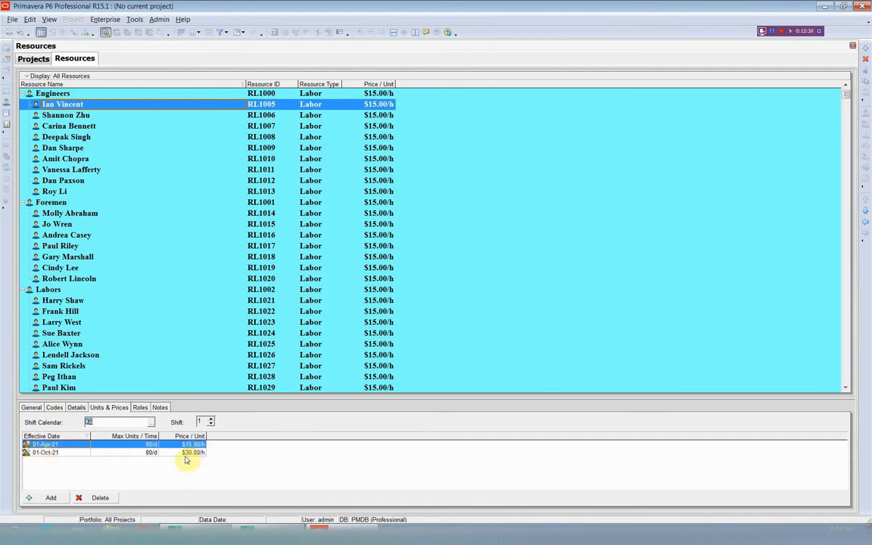
{"action": "left_click", "coordinate": [220, 267]}
{"action": "scroll", "coordinate": [220, 269], "scroll_direction": "down", "scroll_amount": 4}
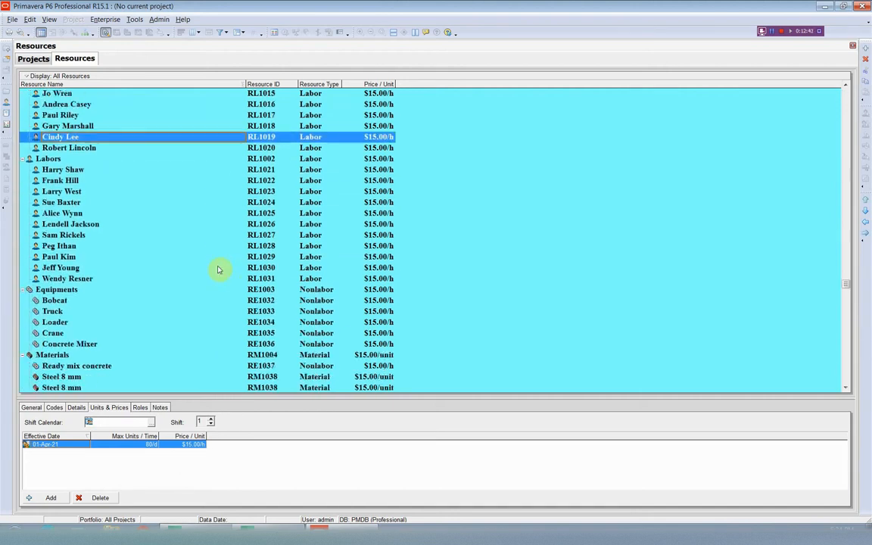
{"action": "scroll", "coordinate": [219, 269], "scroll_direction": "down", "scroll_amount": 2}
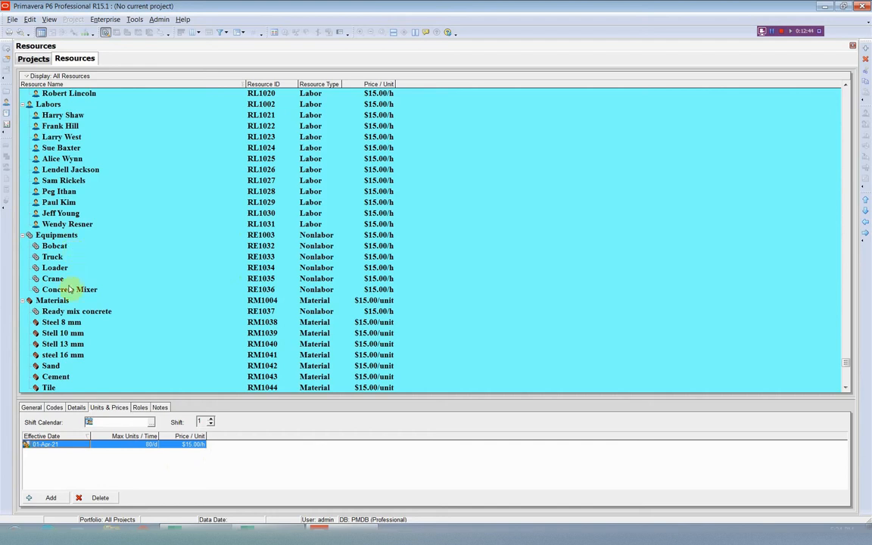
{"action": "scroll", "coordinate": [69, 289], "scroll_direction": "down", "scroll_amount": 1}
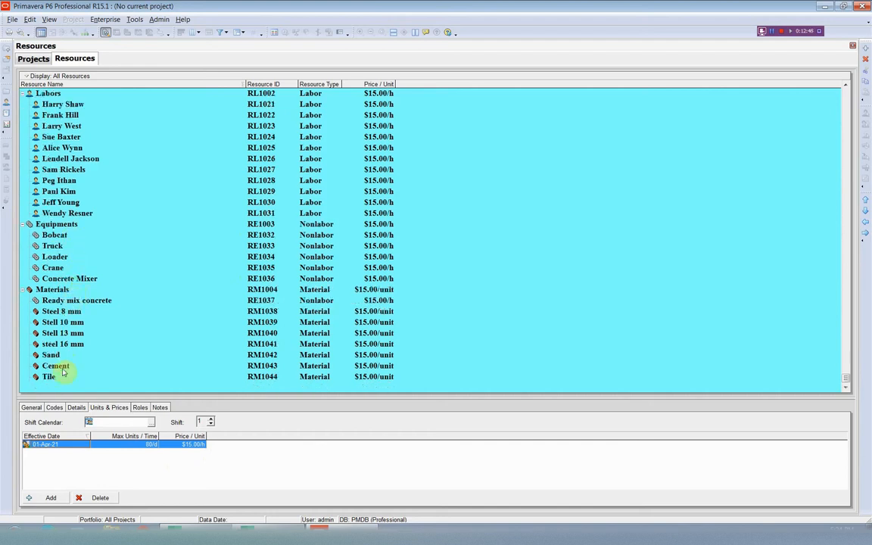
{"action": "scroll", "coordinate": [171, 253], "scroll_direction": "up", "scroll_amount": 1}
Open the enterprise Roles list, check the limits of the Project Manager role, and close the list
{"action": "left_click", "coordinate": [104, 19]}
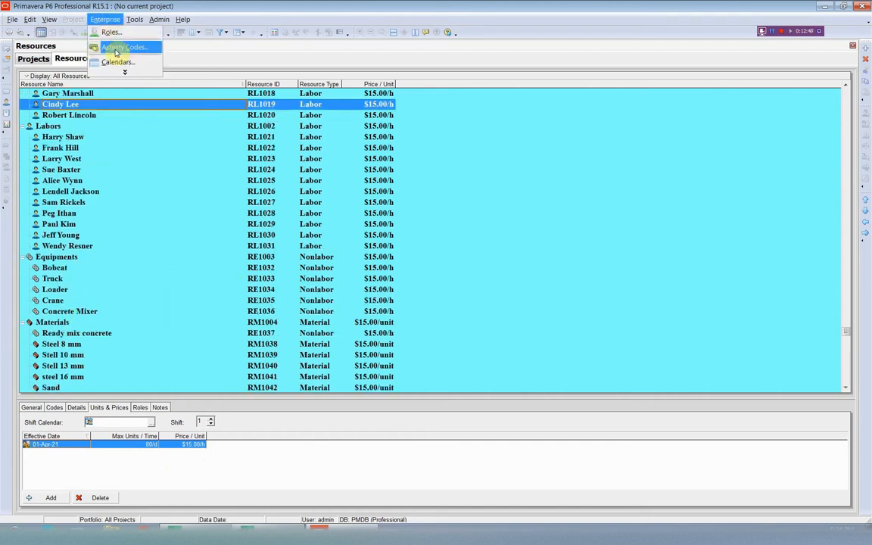
{"action": "left_click", "coordinate": [110, 31]}
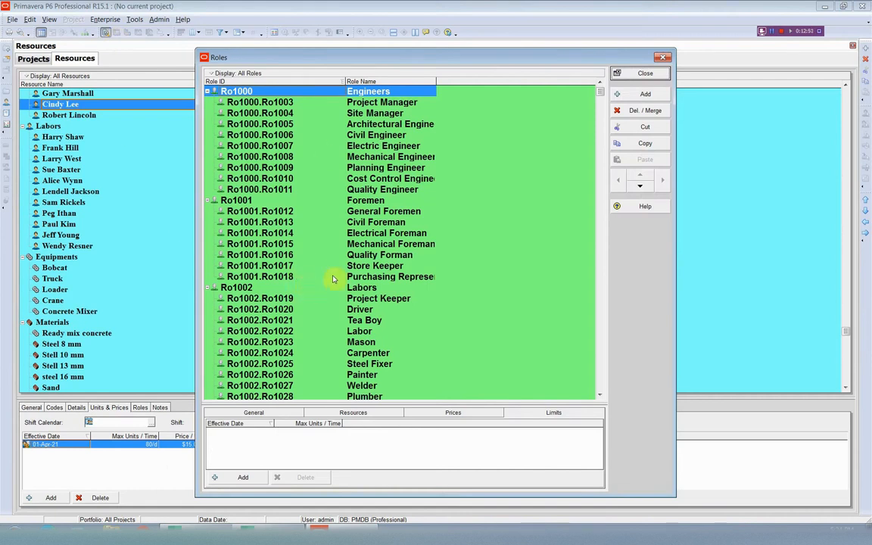
{"action": "left_click", "coordinate": [384, 104]}
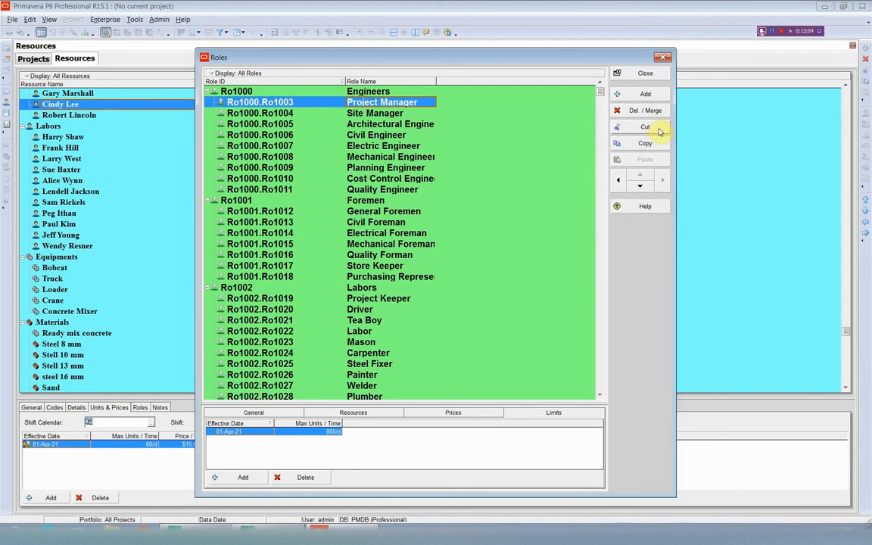
{"action": "left_click", "coordinate": [663, 59]}
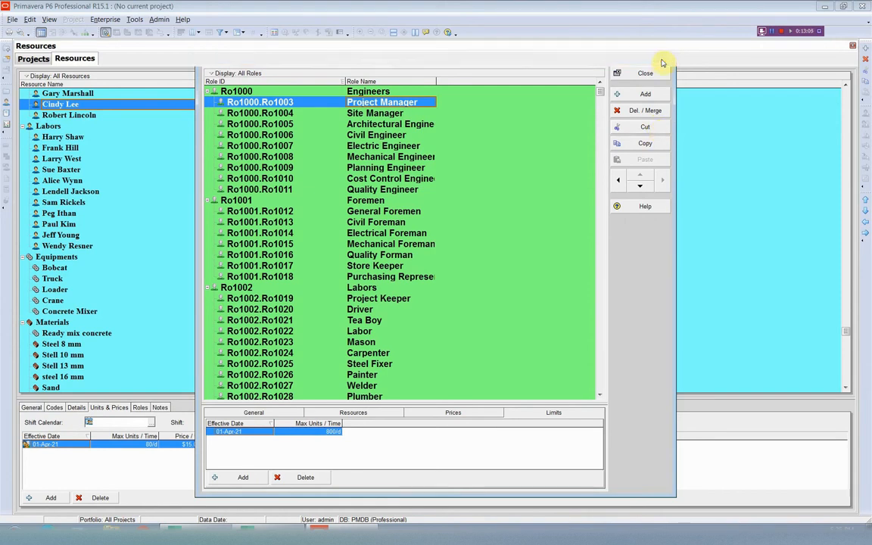